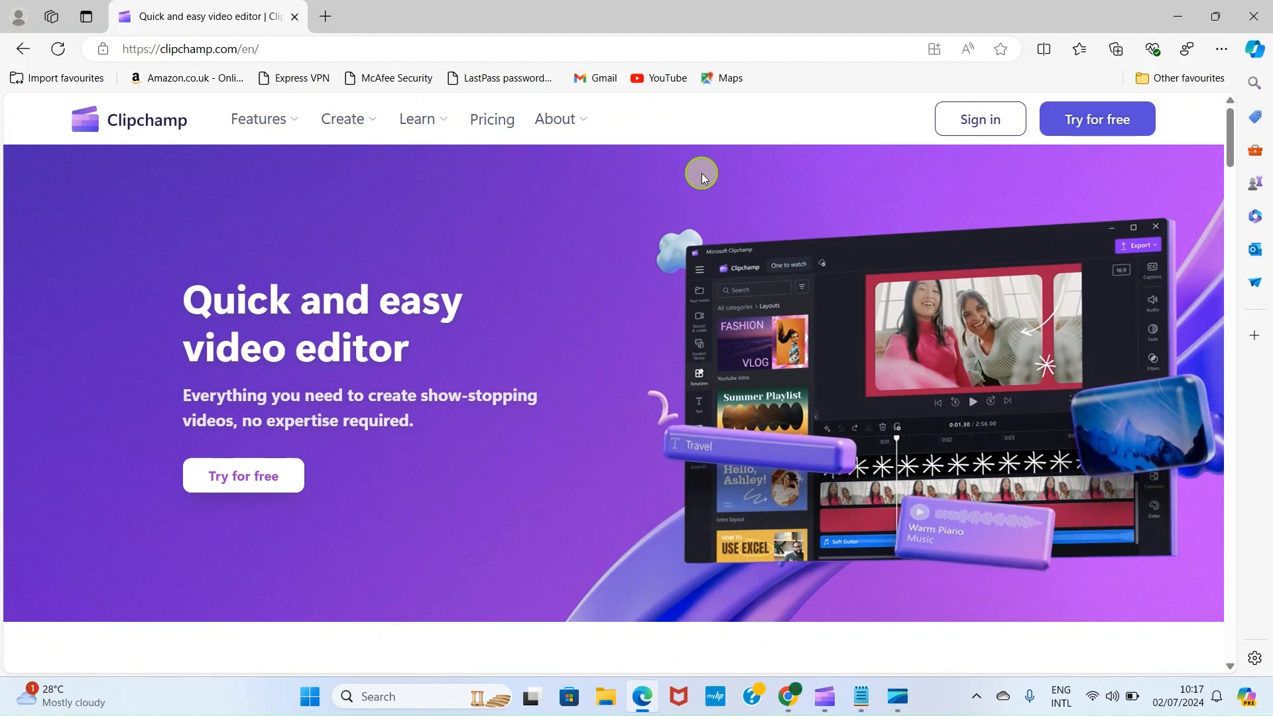
Sign in to Clipchamp and create a new video from scratch named QUOTE VIDEO.
left_click(975, 120)
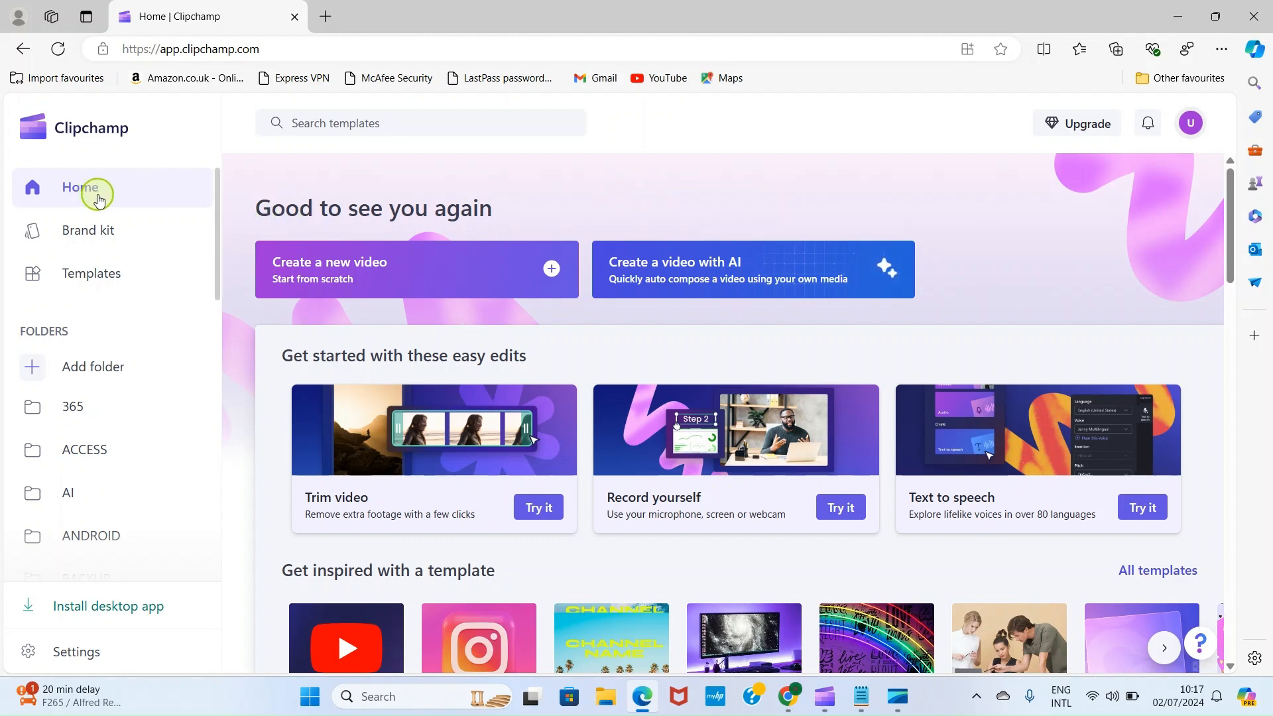
left_click(345, 265)
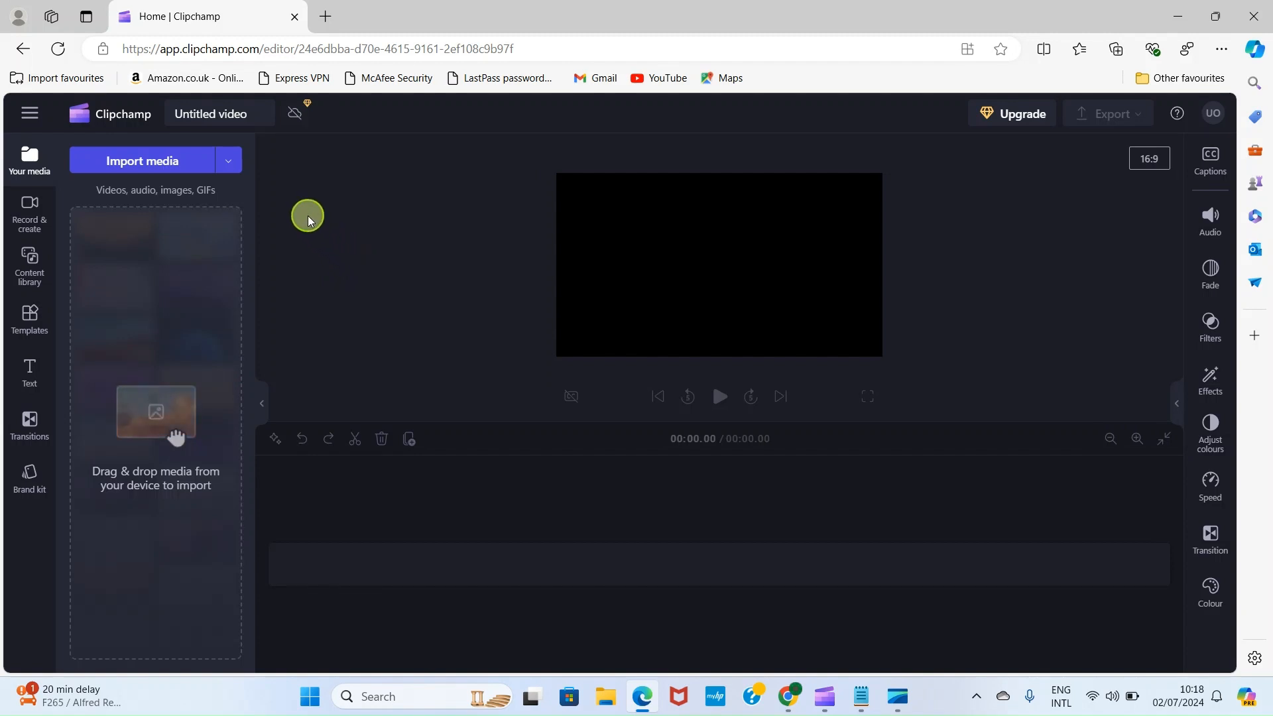
left_click(210, 110)
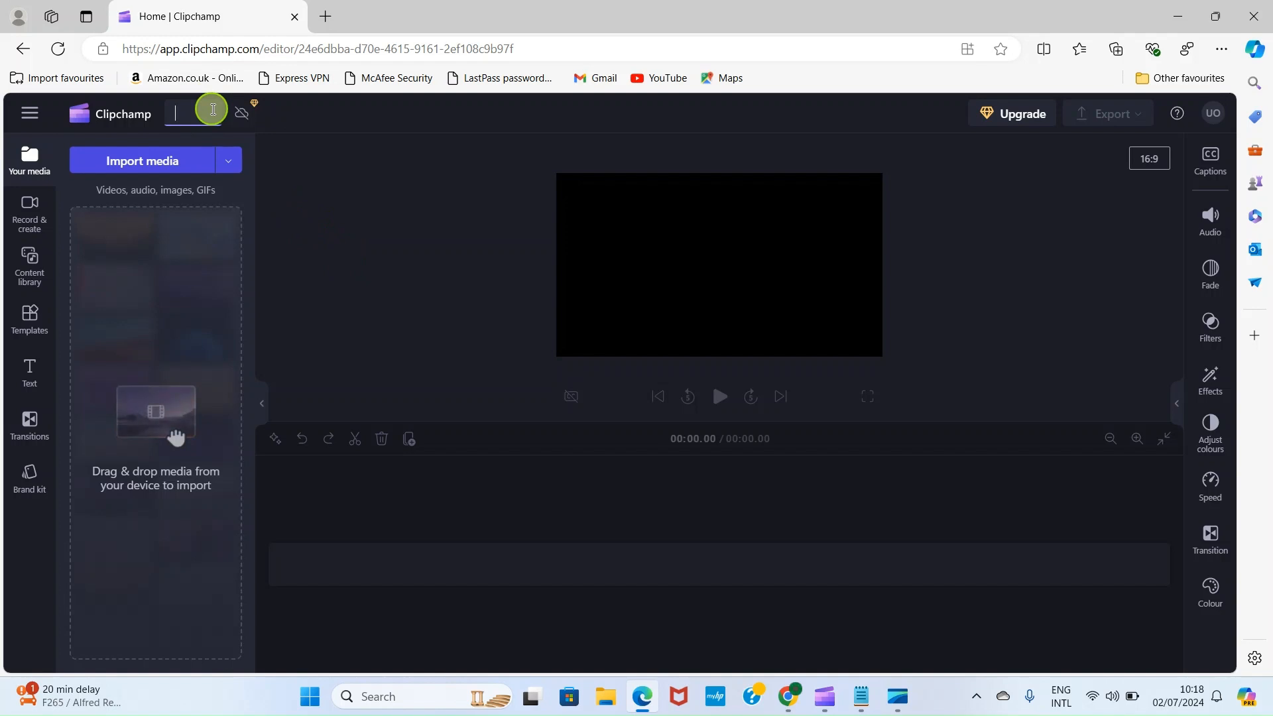
type("QUOTE VIDEO")
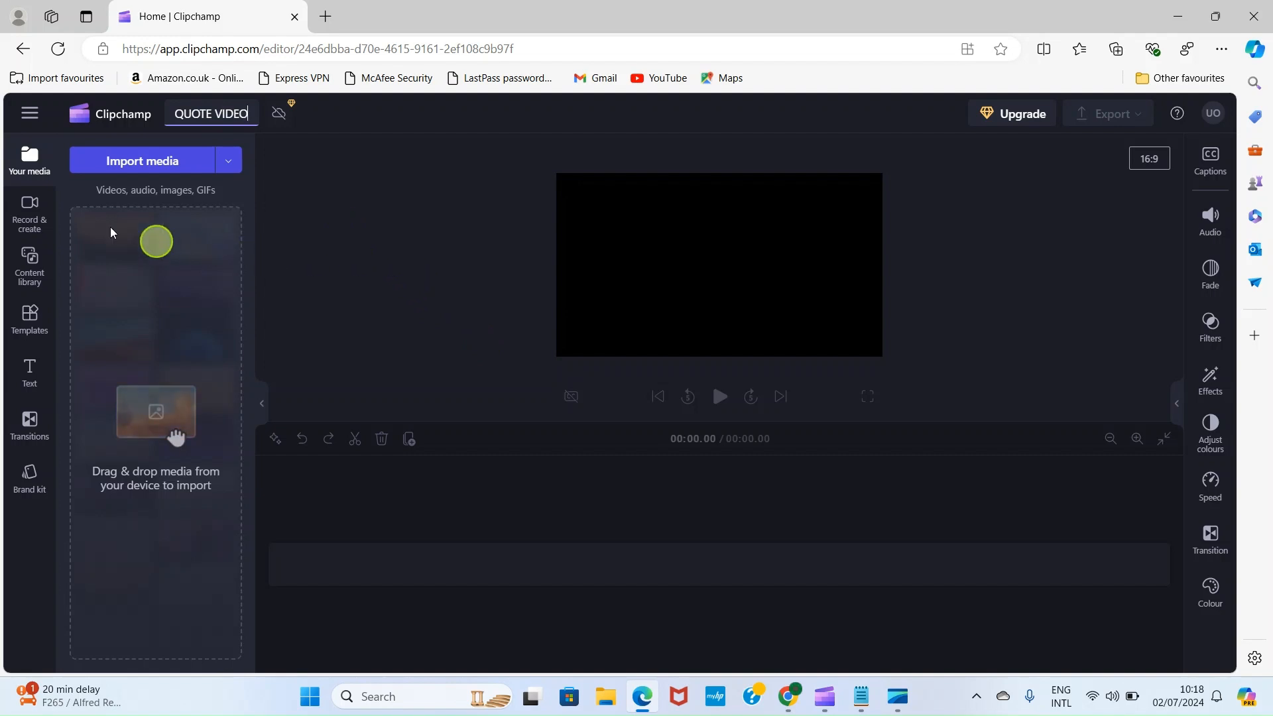
Import the video file SAMPLEVideo quote from the Downloads folder into the project's media.
left_click(136, 166)
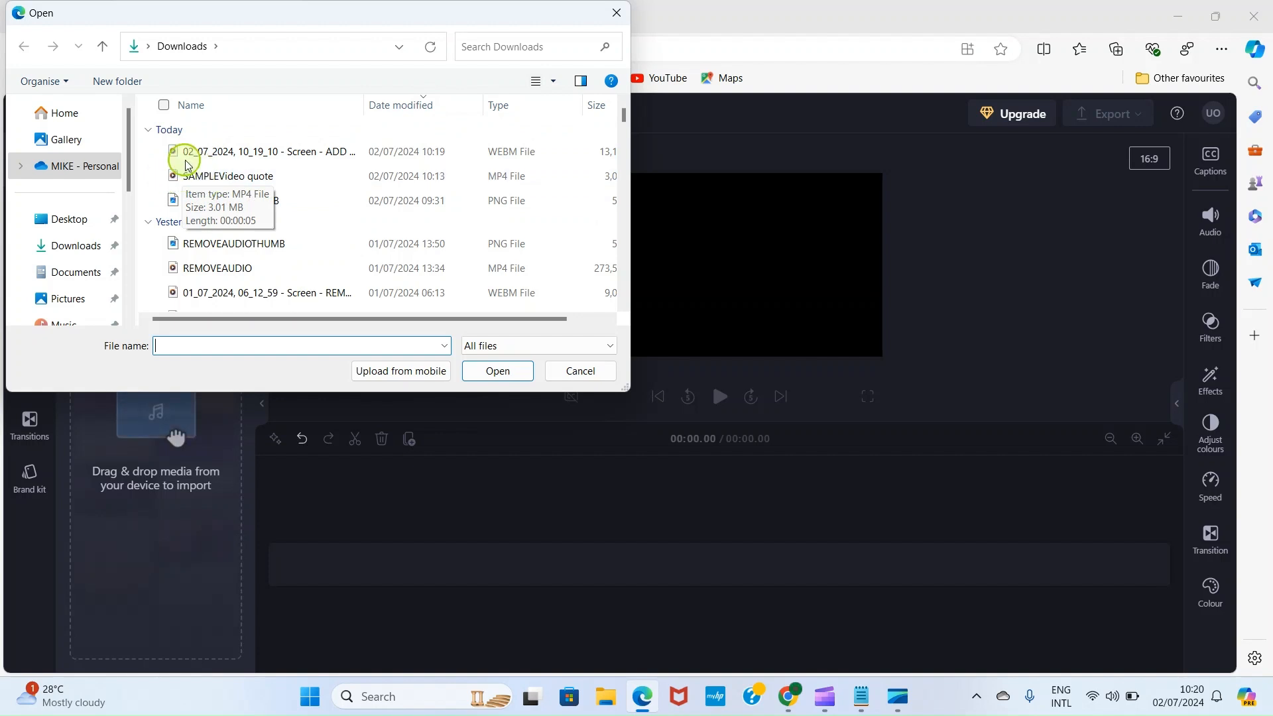
left_click(166, 180)
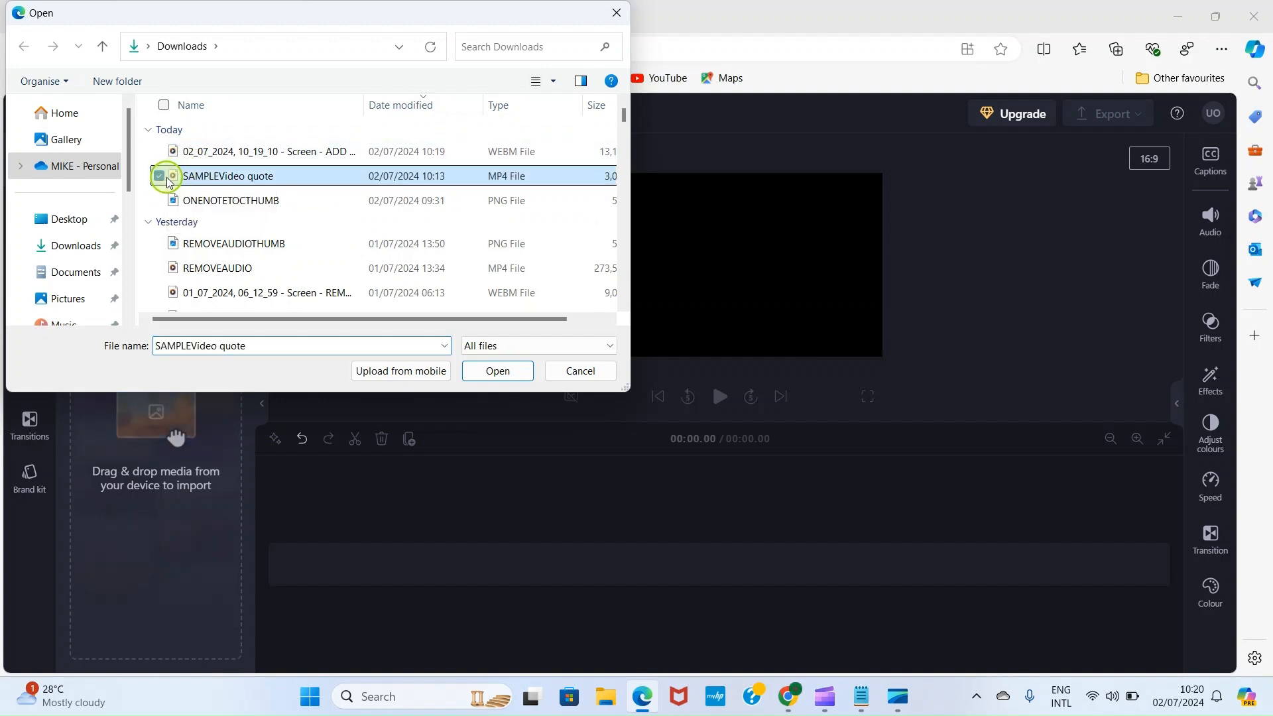
left_click(497, 372)
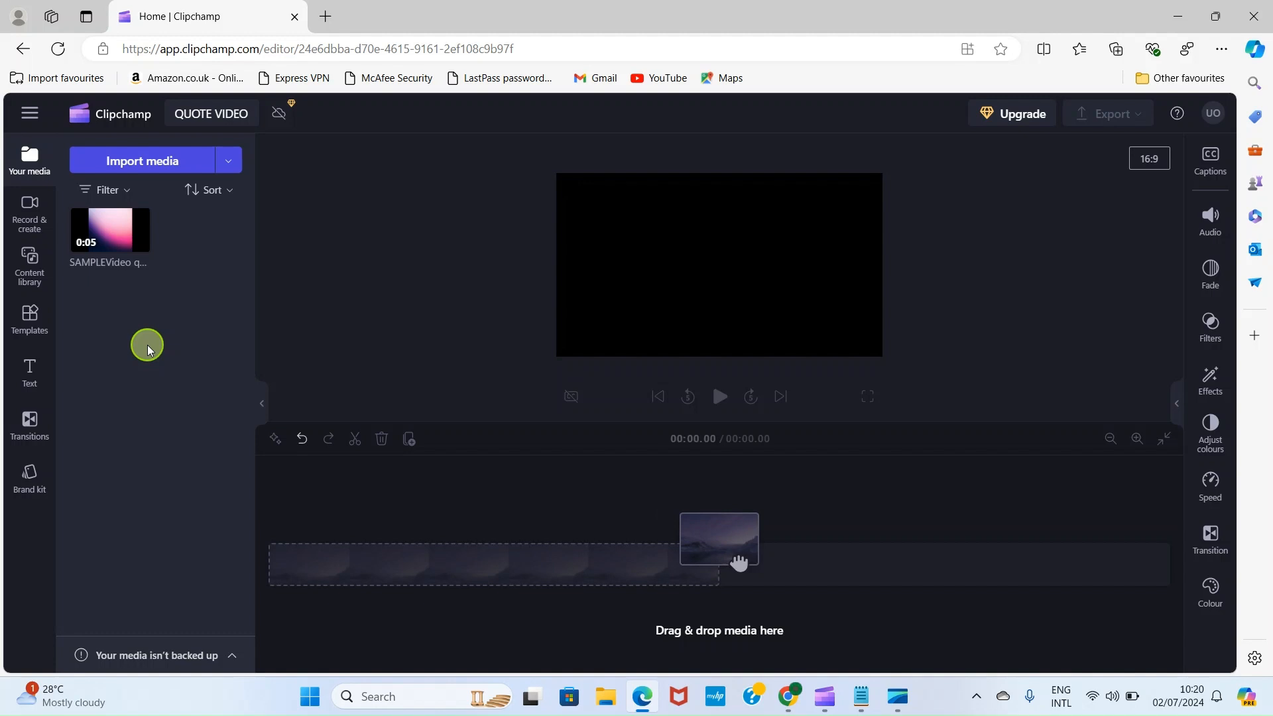
Place the imported sample video at the start of the timeline and dismiss the matched-dimensions notice.
mouse_move(95, 231)
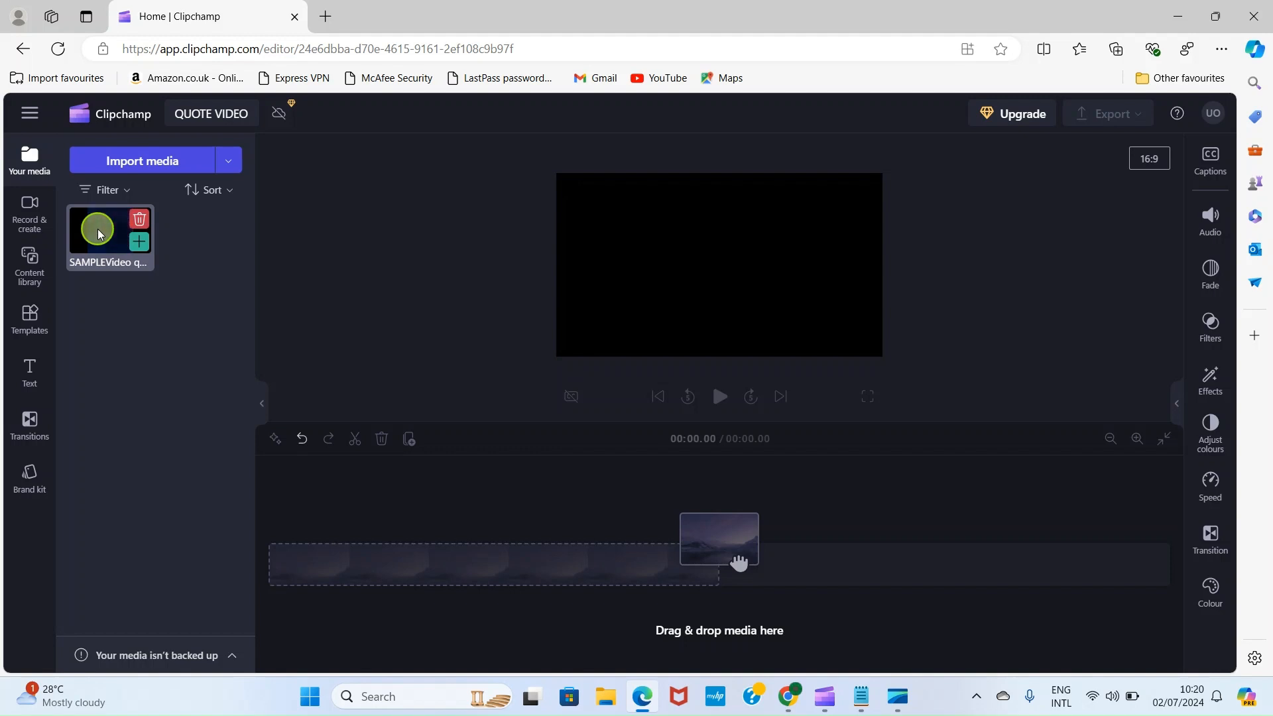
left_click_drag(98, 233, 293, 558)
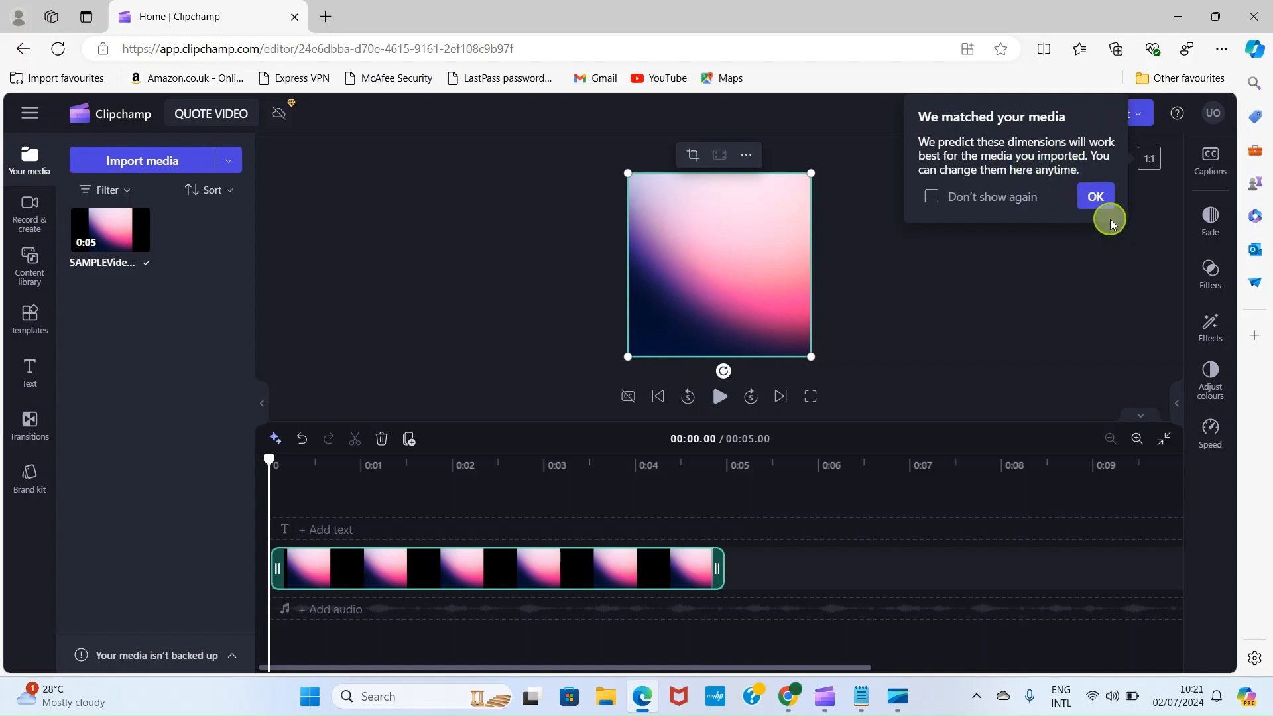
left_click(1100, 194)
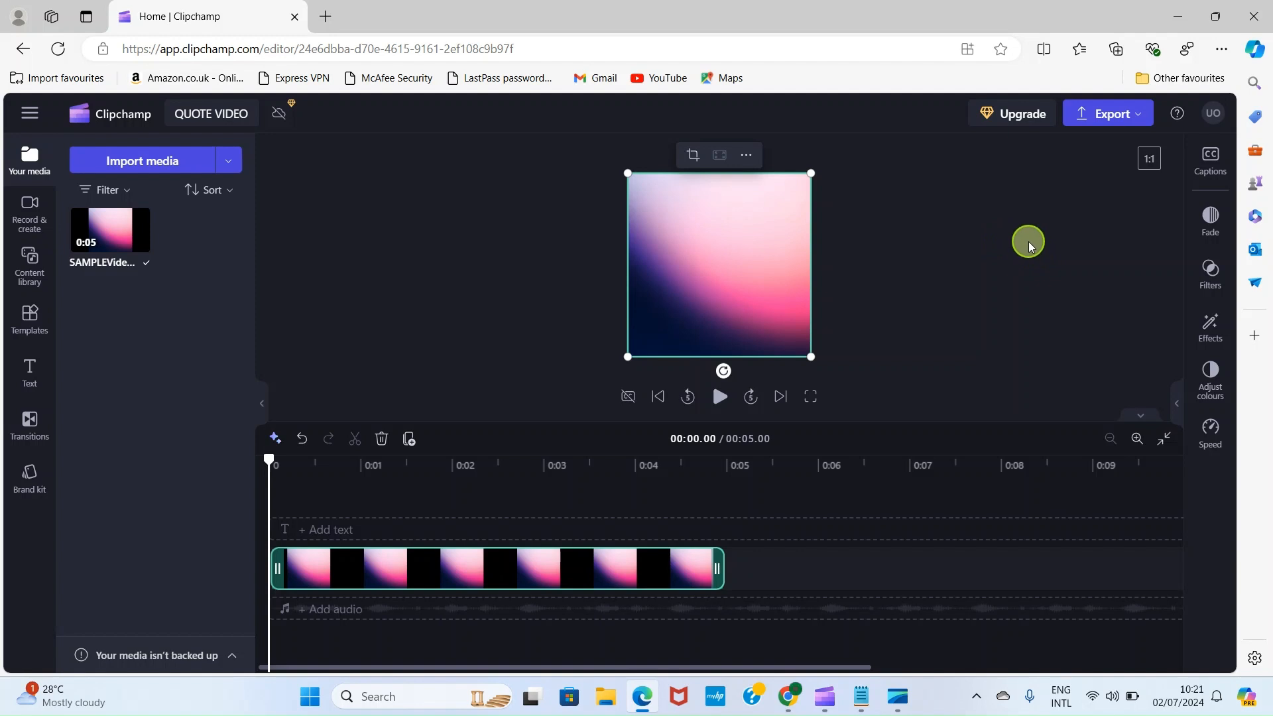
Change the project's aspect ratio to 9:16 portrait and enlarge the video clip until it fills the whole frame.
left_click(1149, 161)
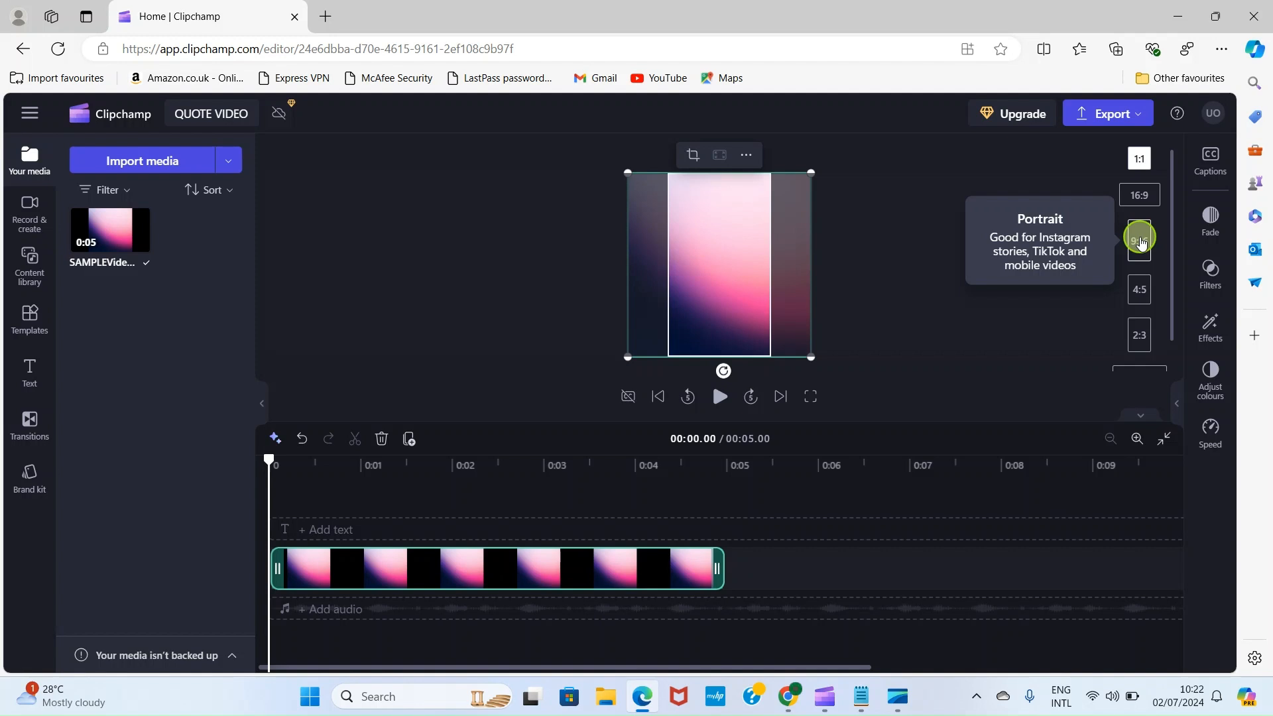
left_click(1140, 240)
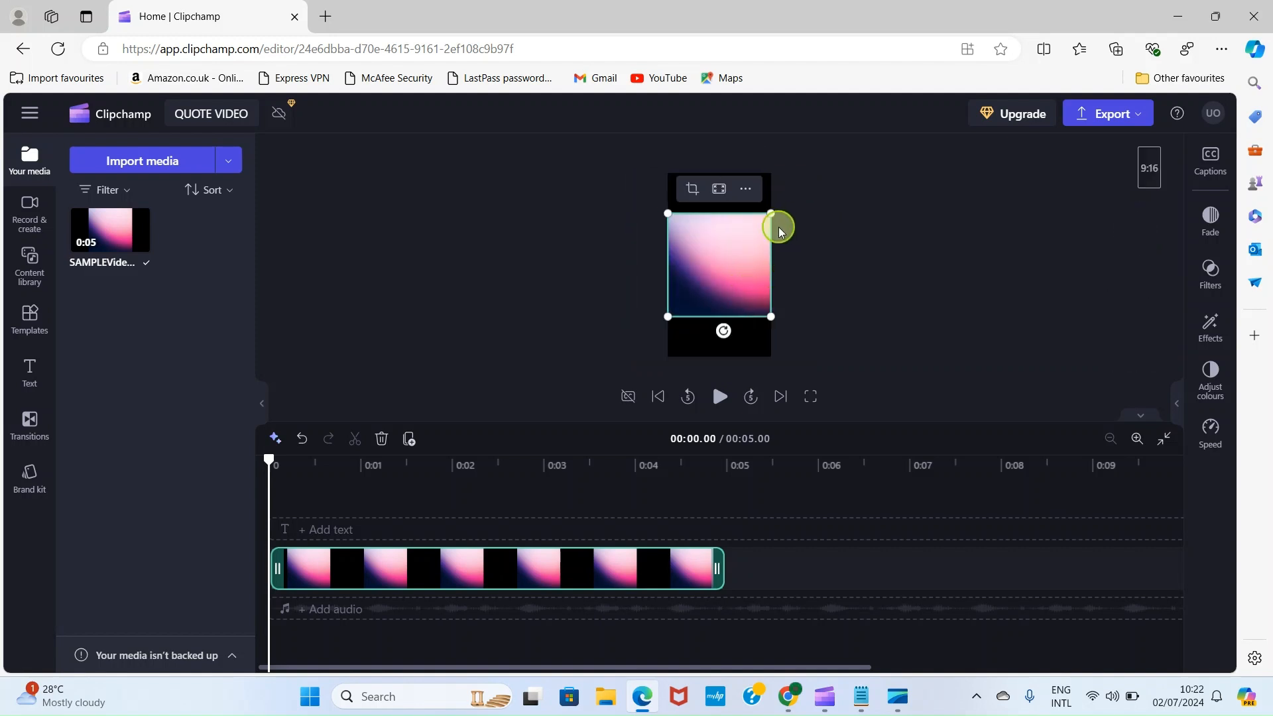
left_click_drag(768, 216, 813, 179)
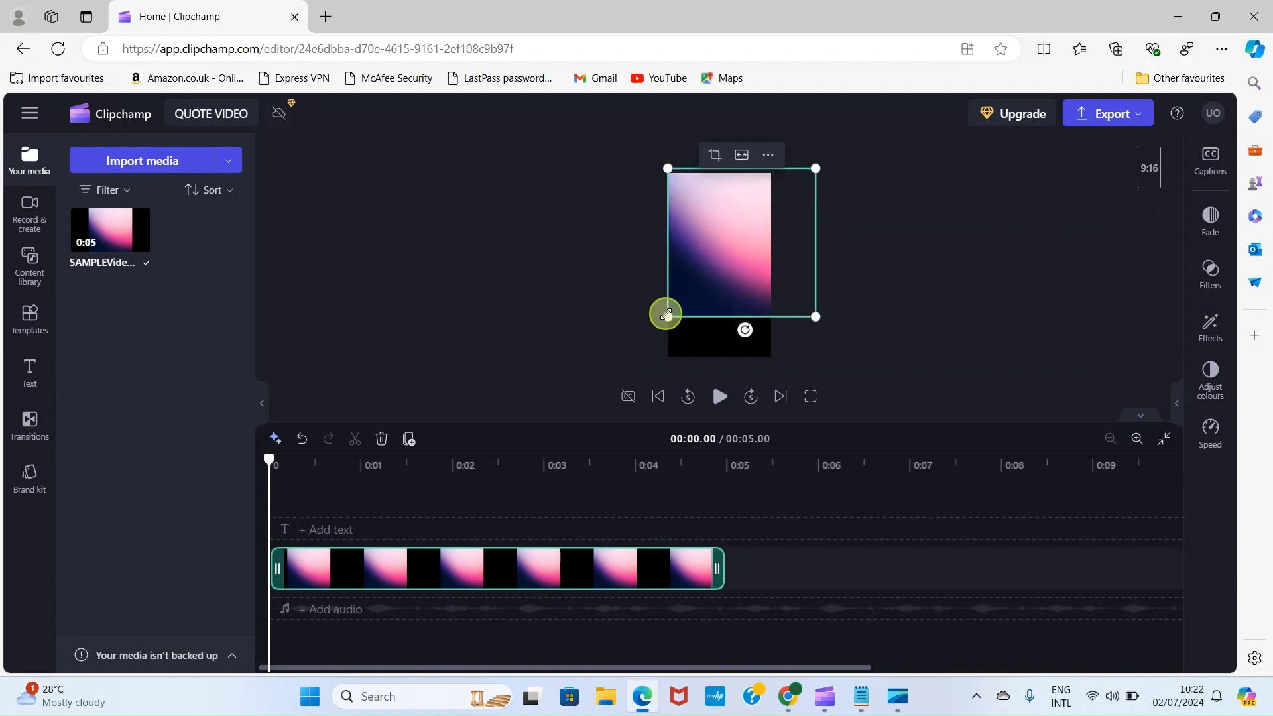
left_click_drag(666, 315, 634, 365)
left_click(935, 273)
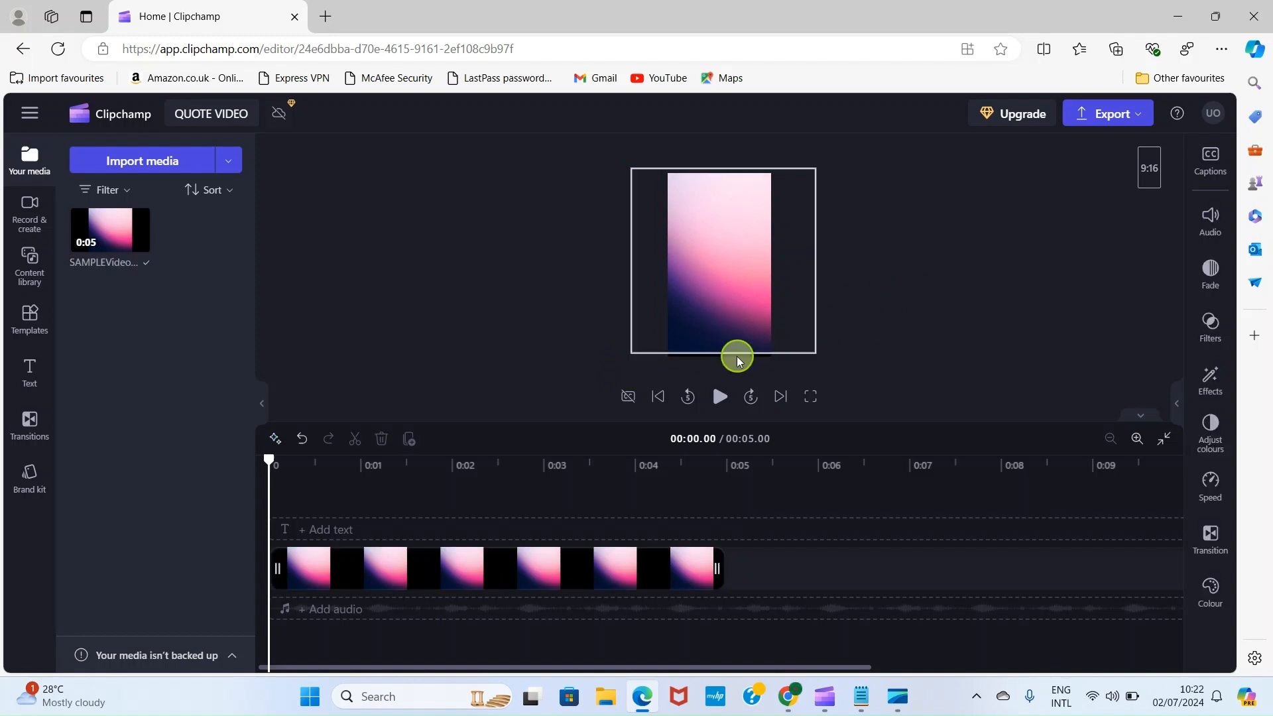
left_click(691, 301)
left_click_drag(632, 353, 626, 357)
left_click(973, 273)
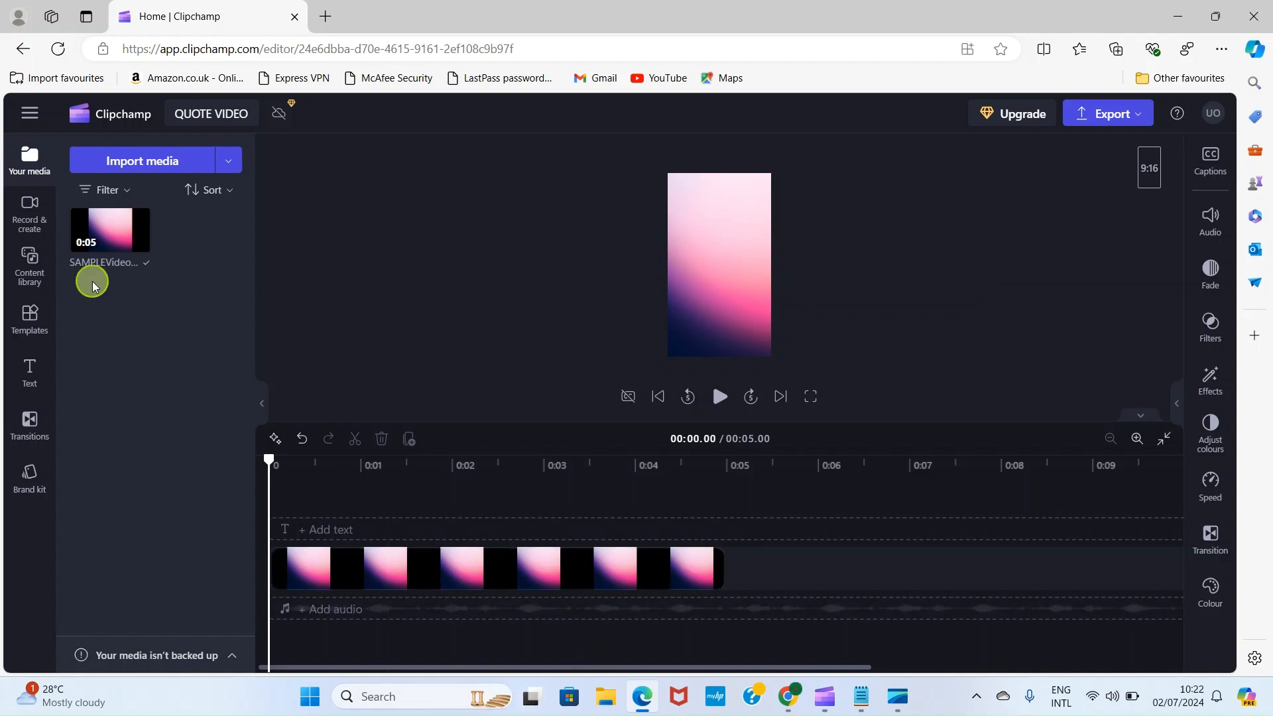
Add the Quote title from the Special text styles to the timeline above the video clip, starting at 0 seconds.
left_click(27, 371)
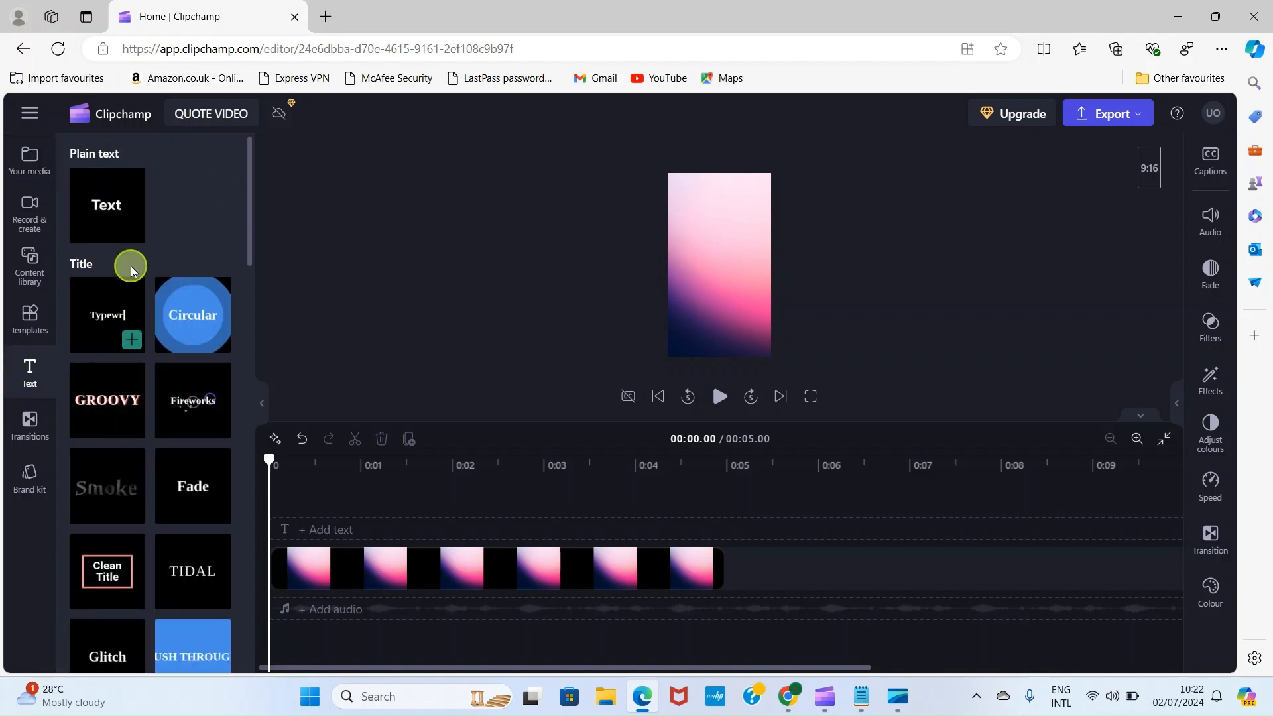
left_click_drag(93, 190, 394, 521)
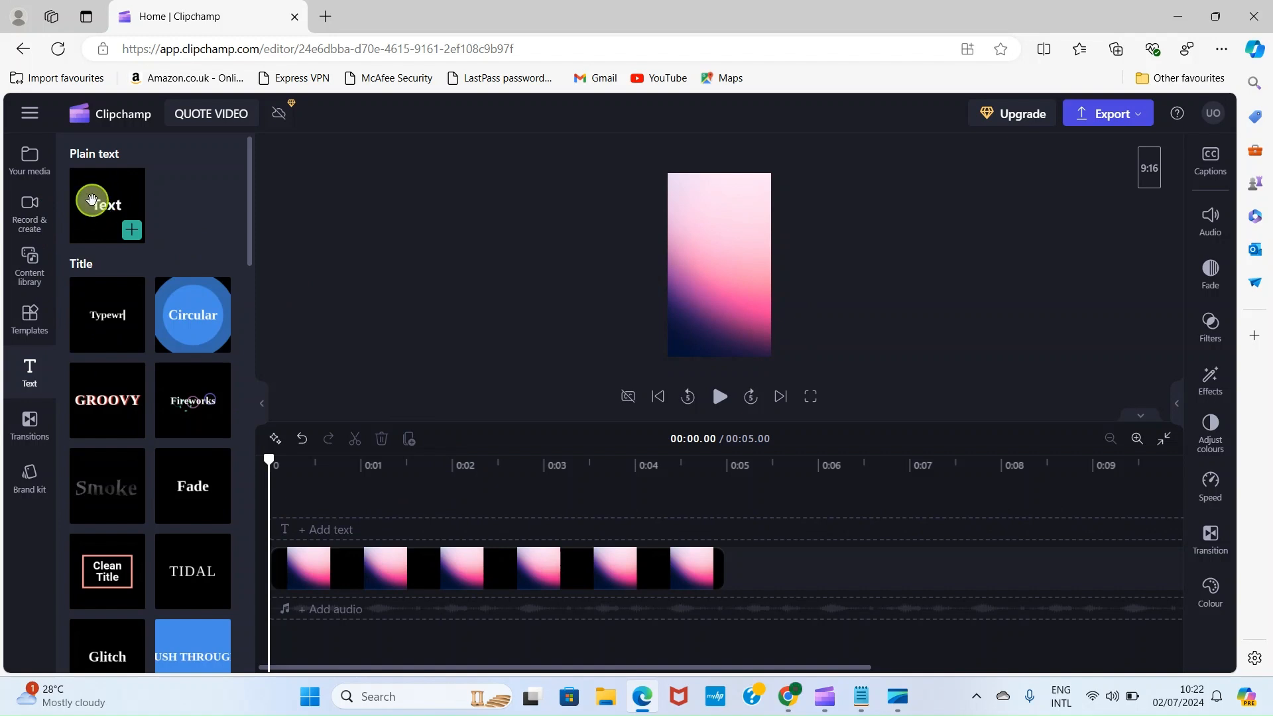
left_click_drag(92, 200, 29, 477)
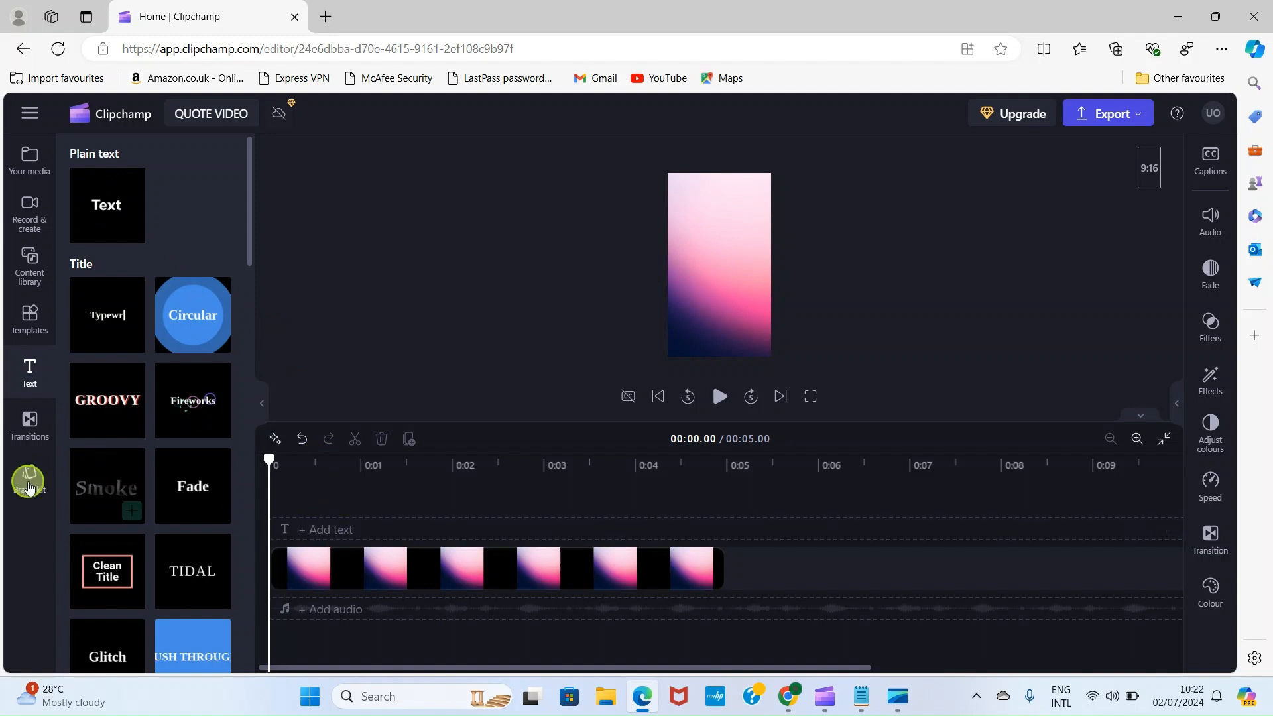
scroll(93, 506, "down", 6)
scroll(139, 471, "down", 9)
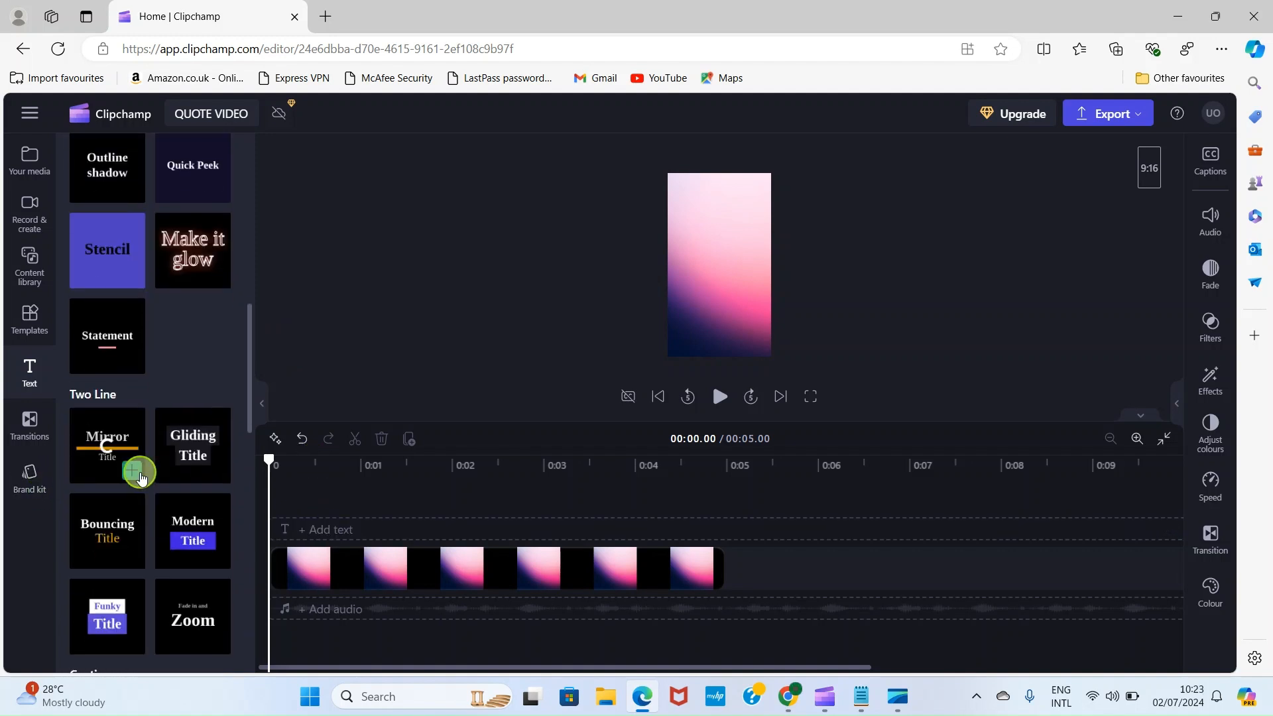
scroll(131, 403, "down", 8)
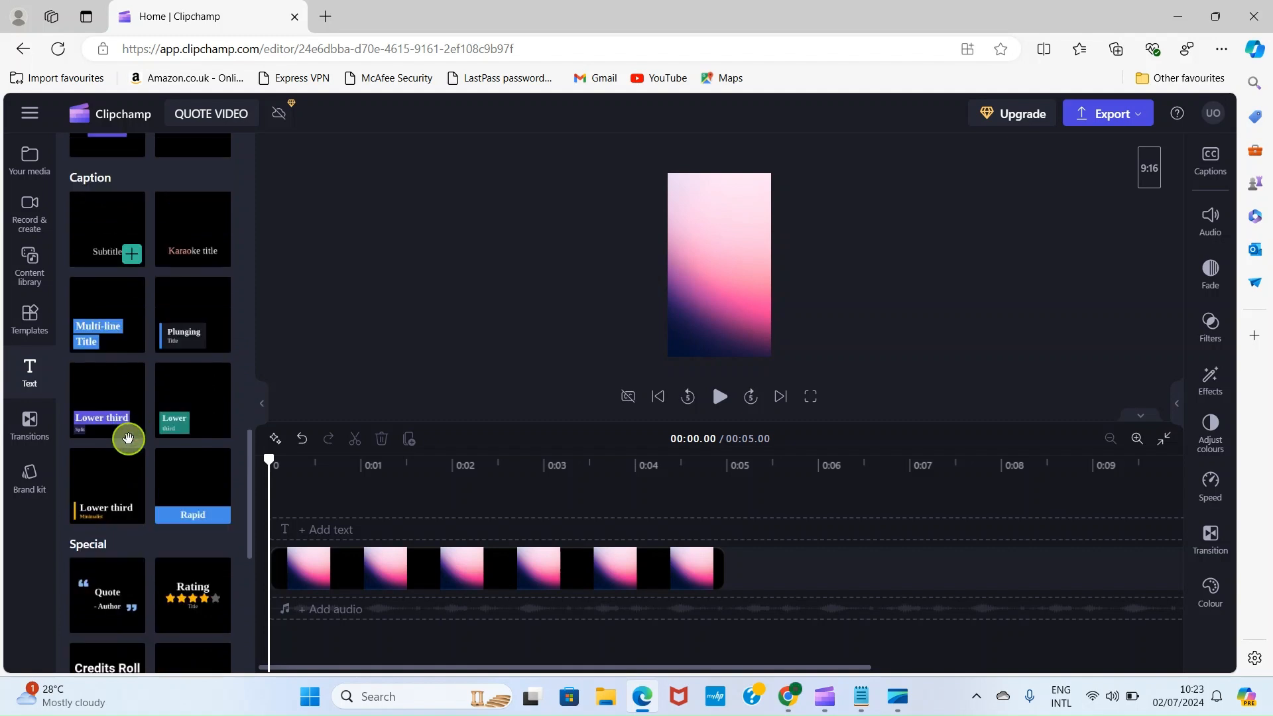
mouse_move(100, 262)
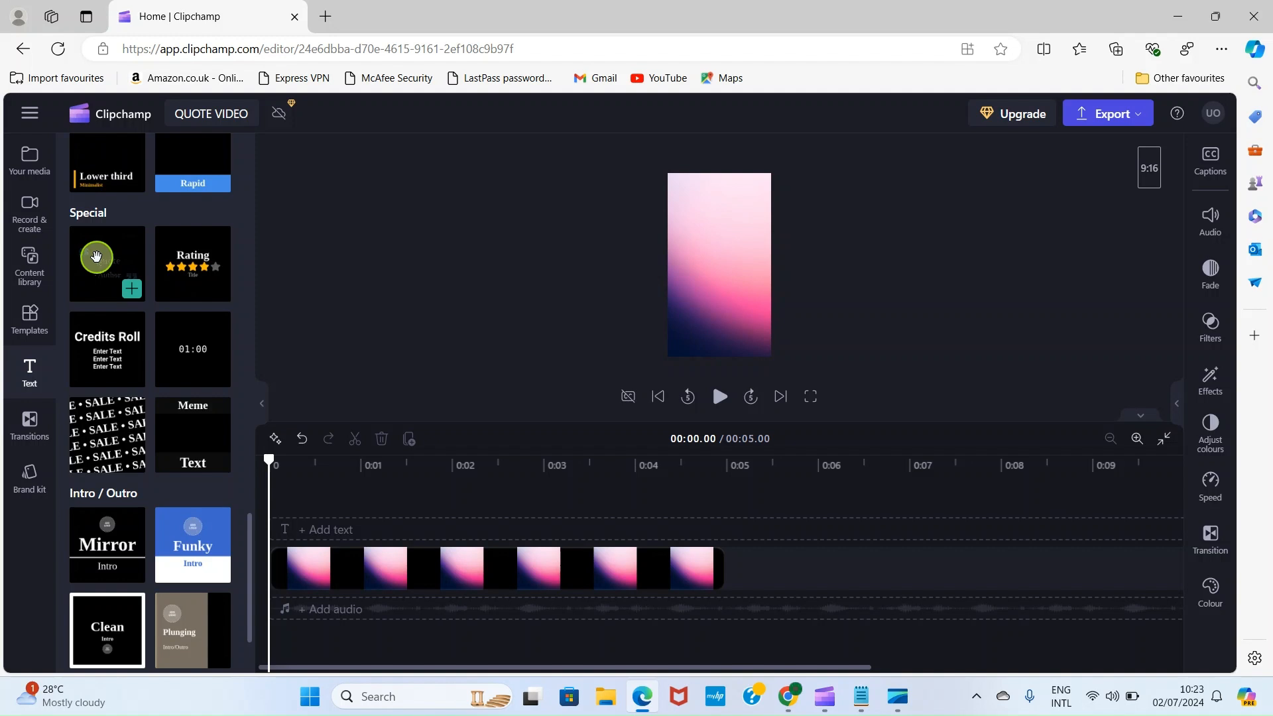
left_click_drag(96, 257, 296, 451)
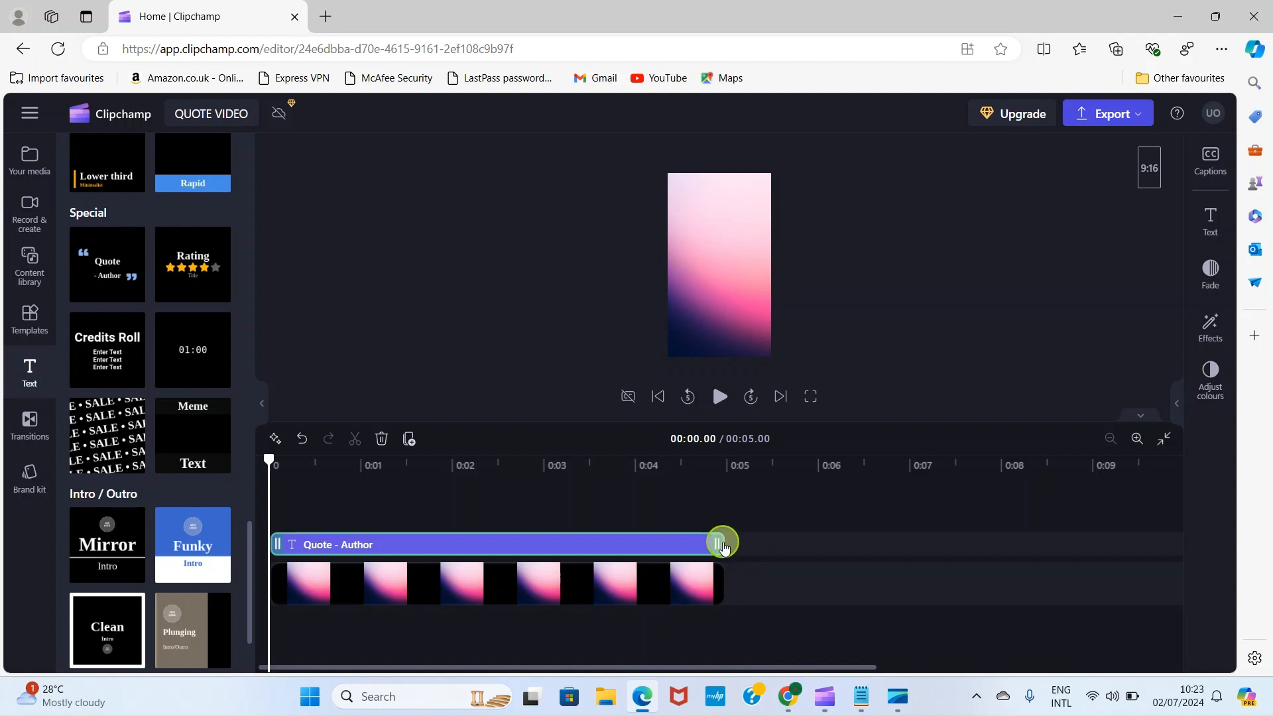
Shorten the quote title to about 2.7 seconds, and extend it back to the video clip's 5-second end.
left_click_drag(720, 547, 520, 546)
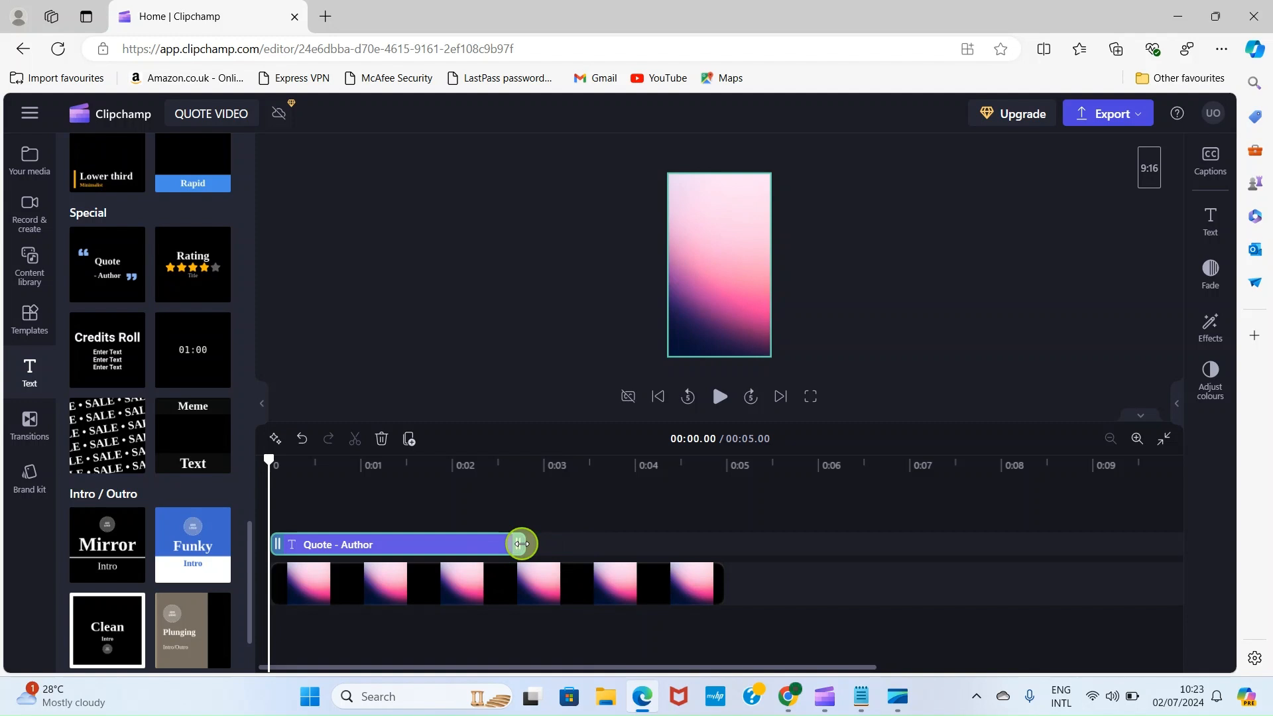
left_click_drag(522, 544, 722, 543)
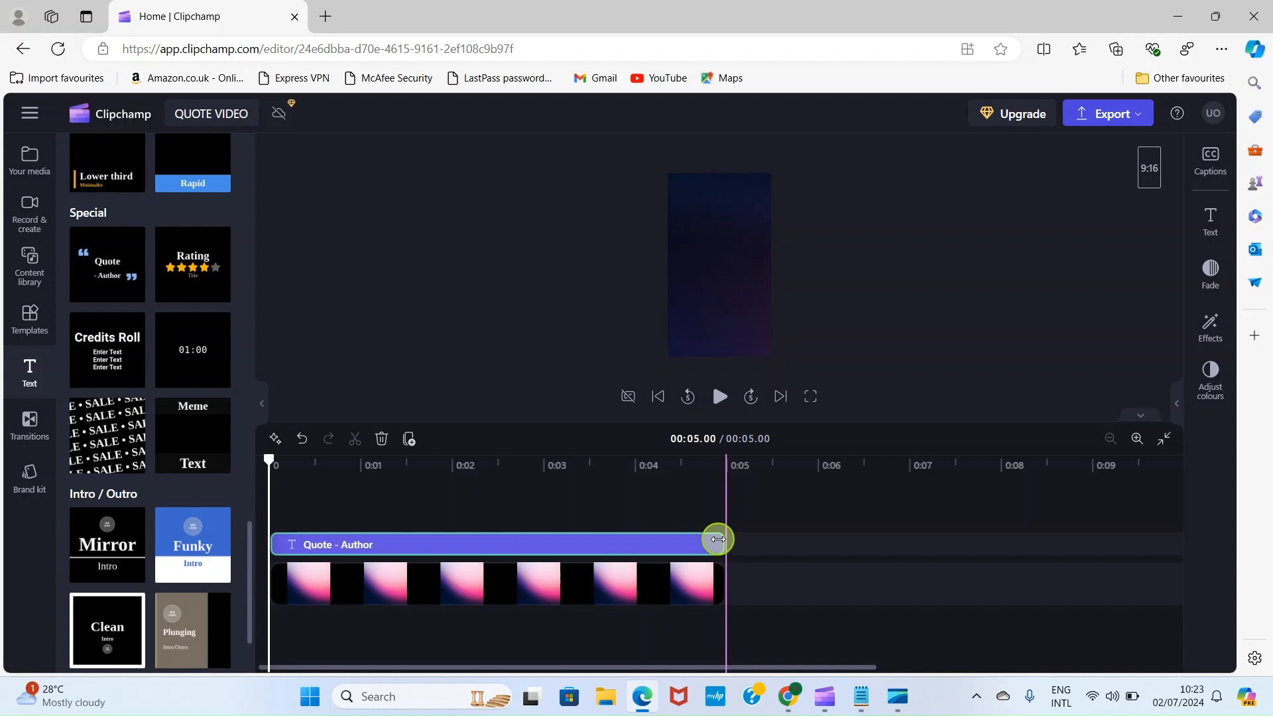
left_click_drag(718, 539, 705, 520)
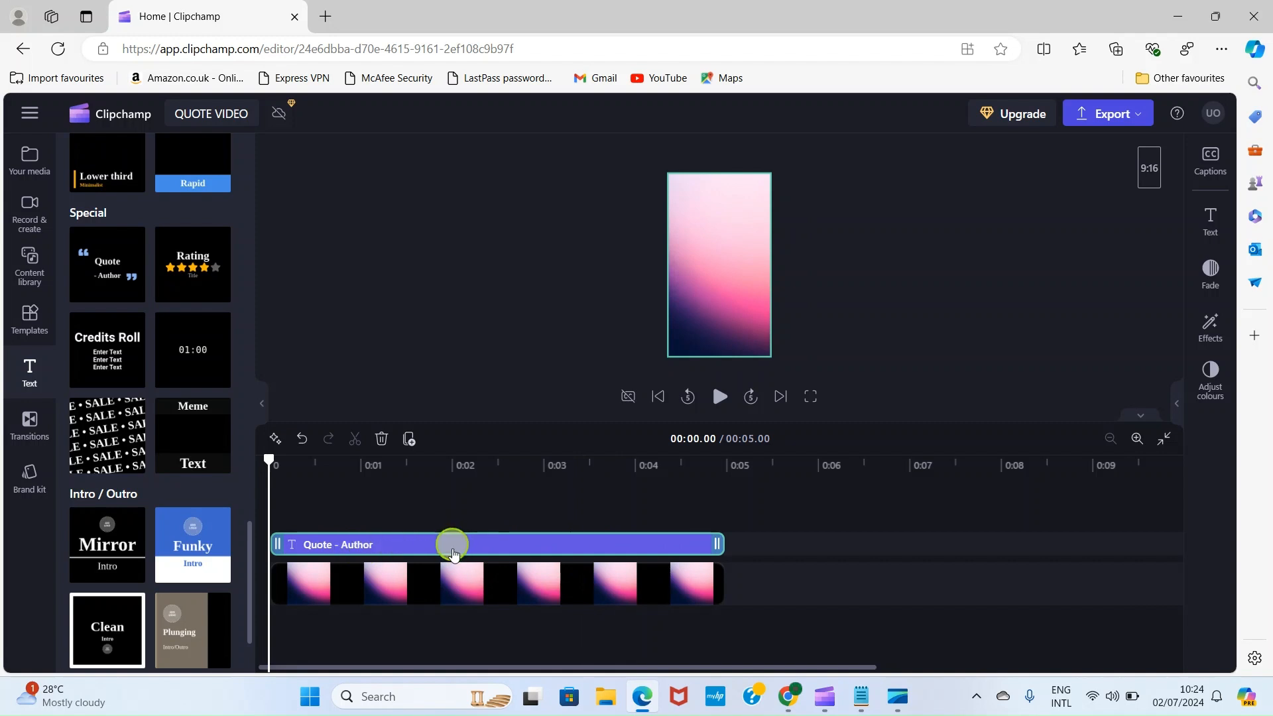
Replace the title's Quote placeholder with the copied quotation beginning "If you want to make money online, you must focus on one or two platforms".
left_click(1211, 224)
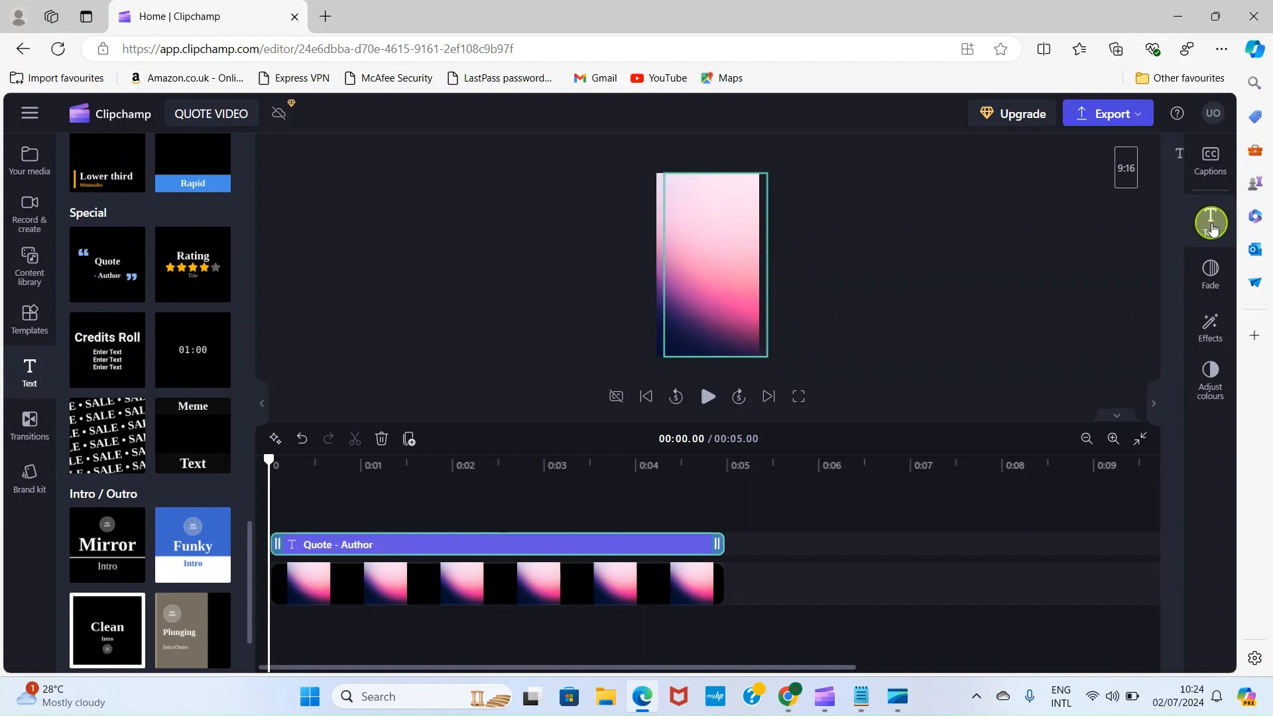
left_click(1047, 290)
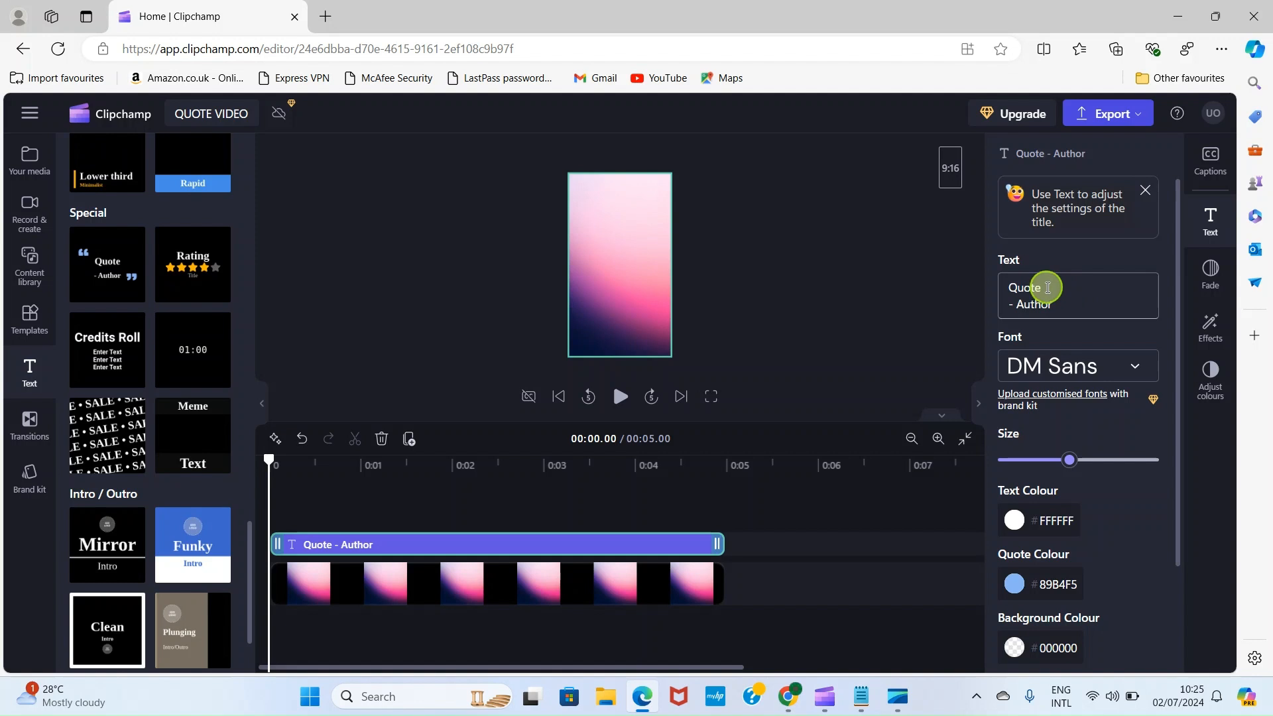
left_click(1048, 288)
key("BackSpace")
key("BackSpace")
key("BackSpace")
key("BackSpace")
key("BackSpace")
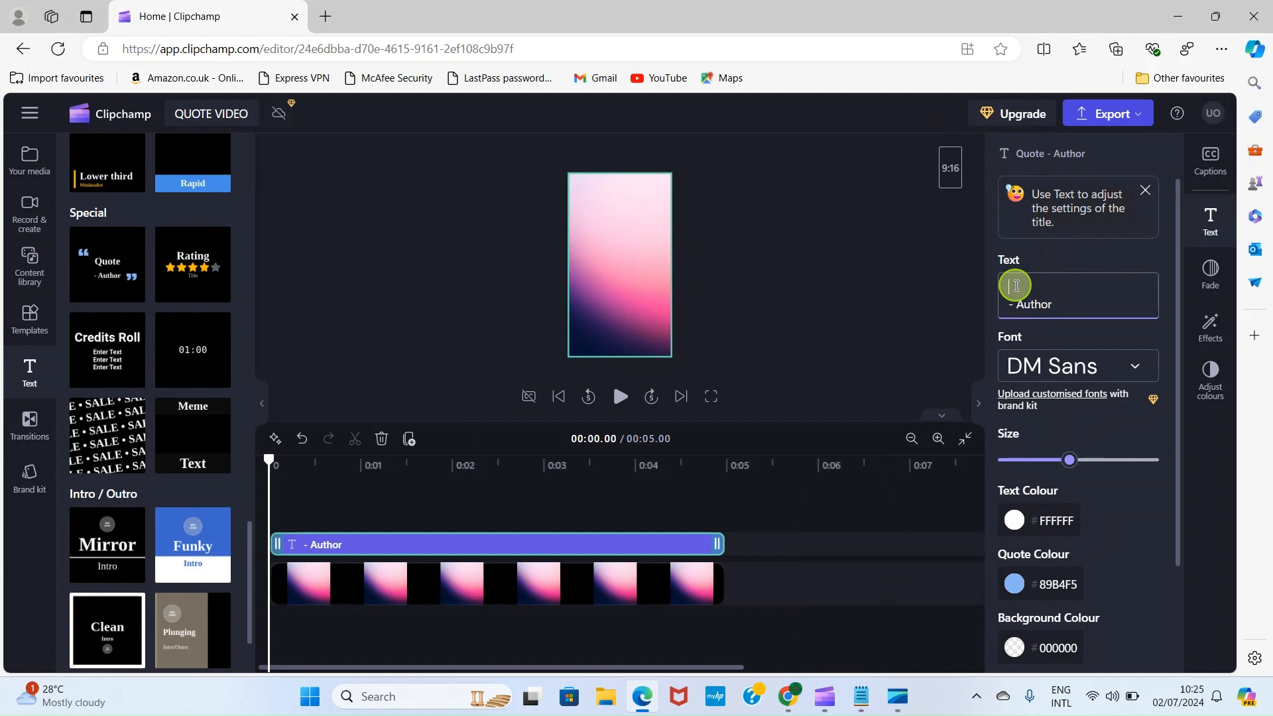
key("ctrl+v")
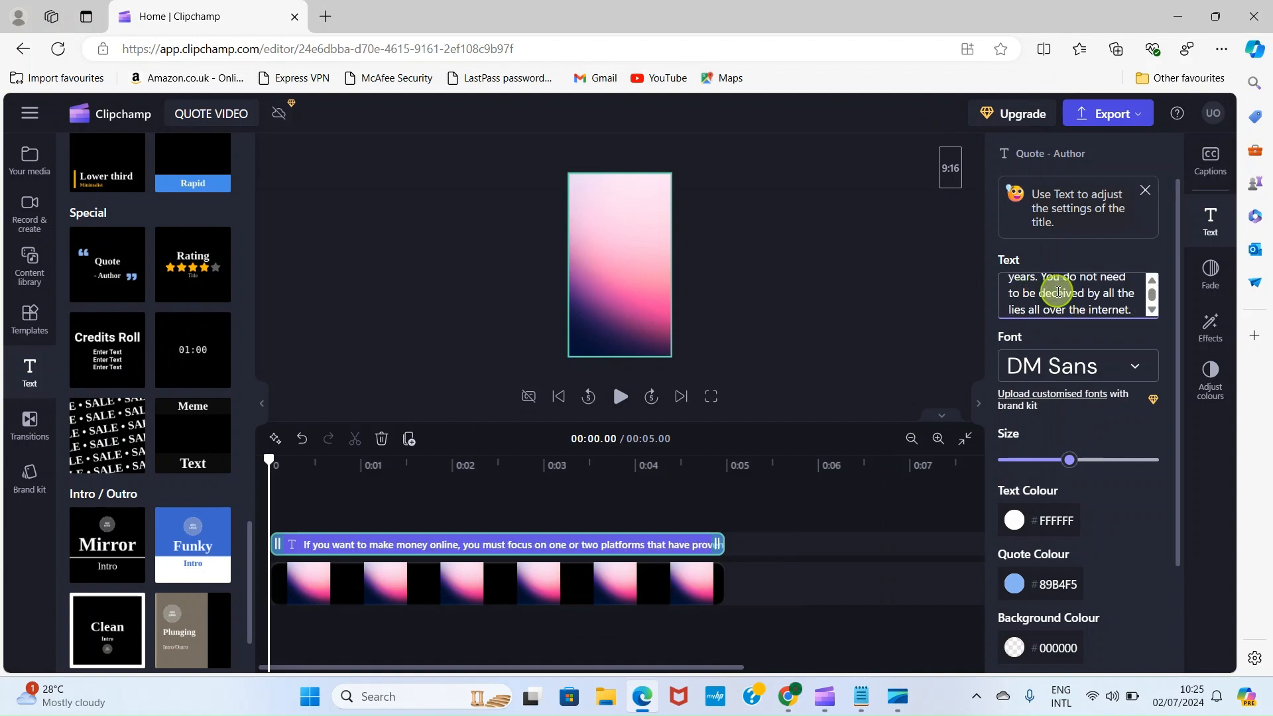
Review the pasted quotation and replace the Author placeholder on its last line with the author's name.
scroll(1059, 292, "up", 1)
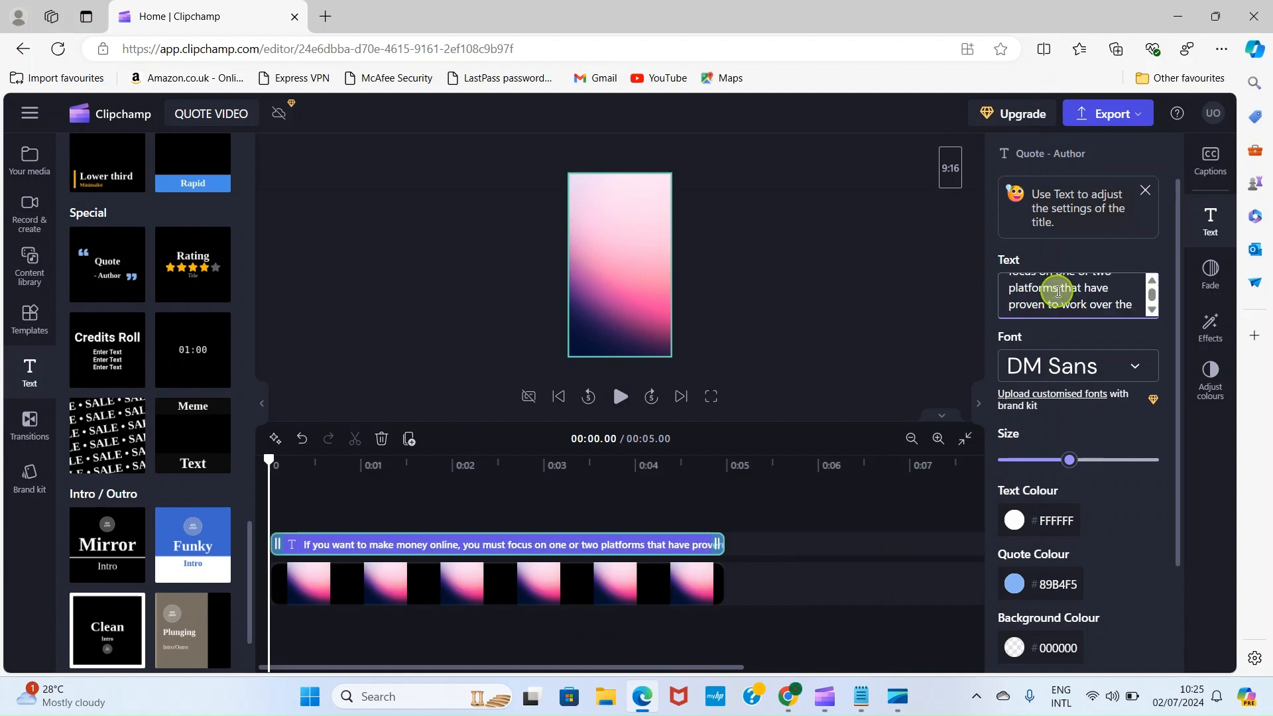
scroll(1059, 292, "down", 3)
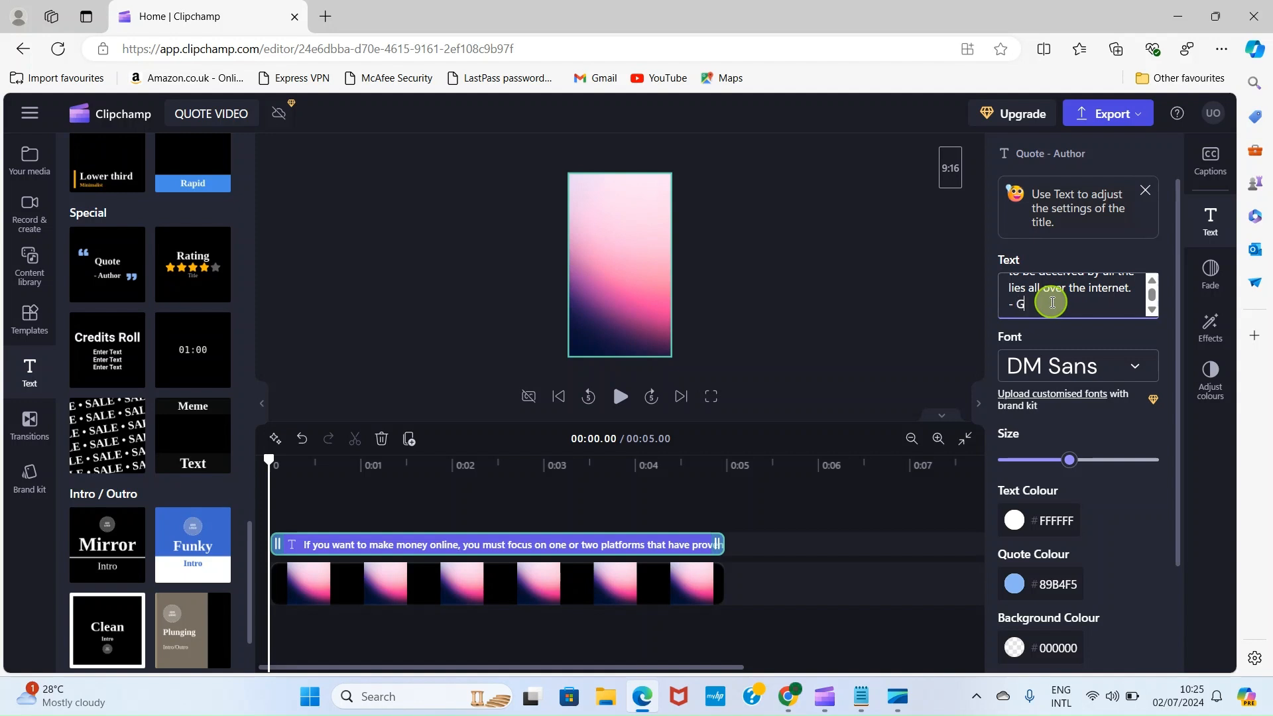
type("odwill Mike")
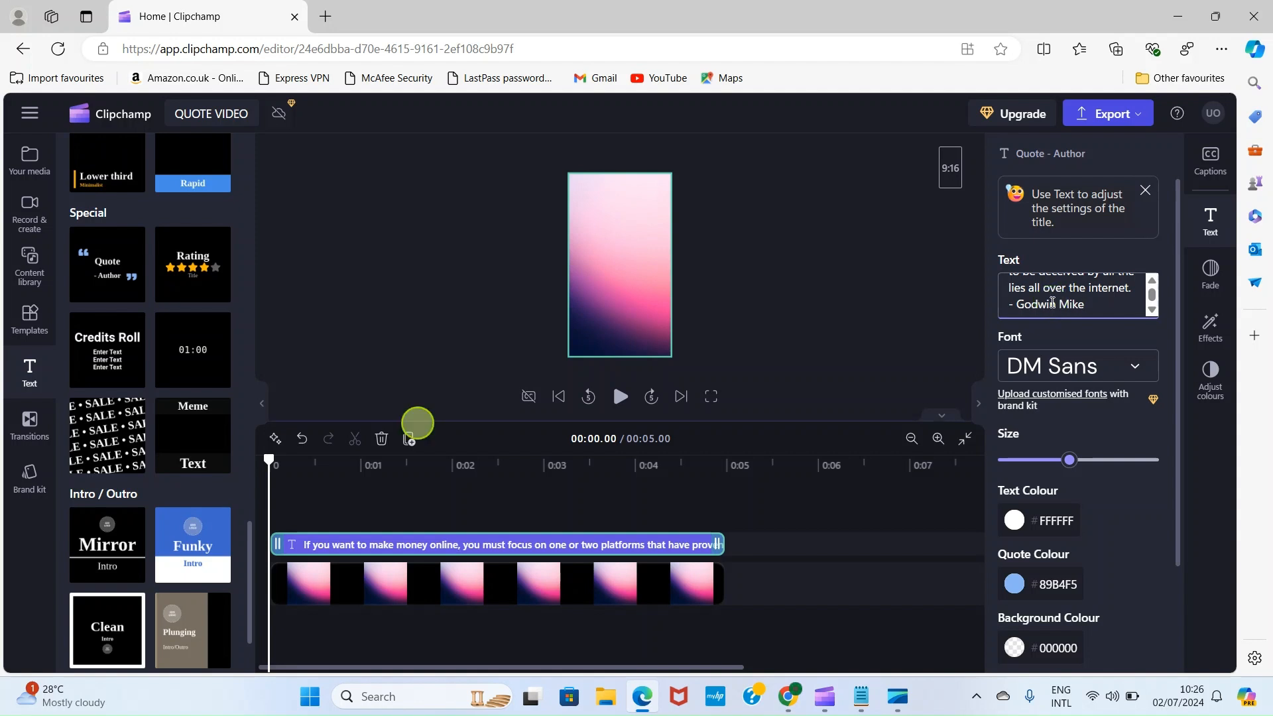
Play the video to about 2 seconds, and select the quote title to check how its text fits the portrait frame.
left_click(618, 397)
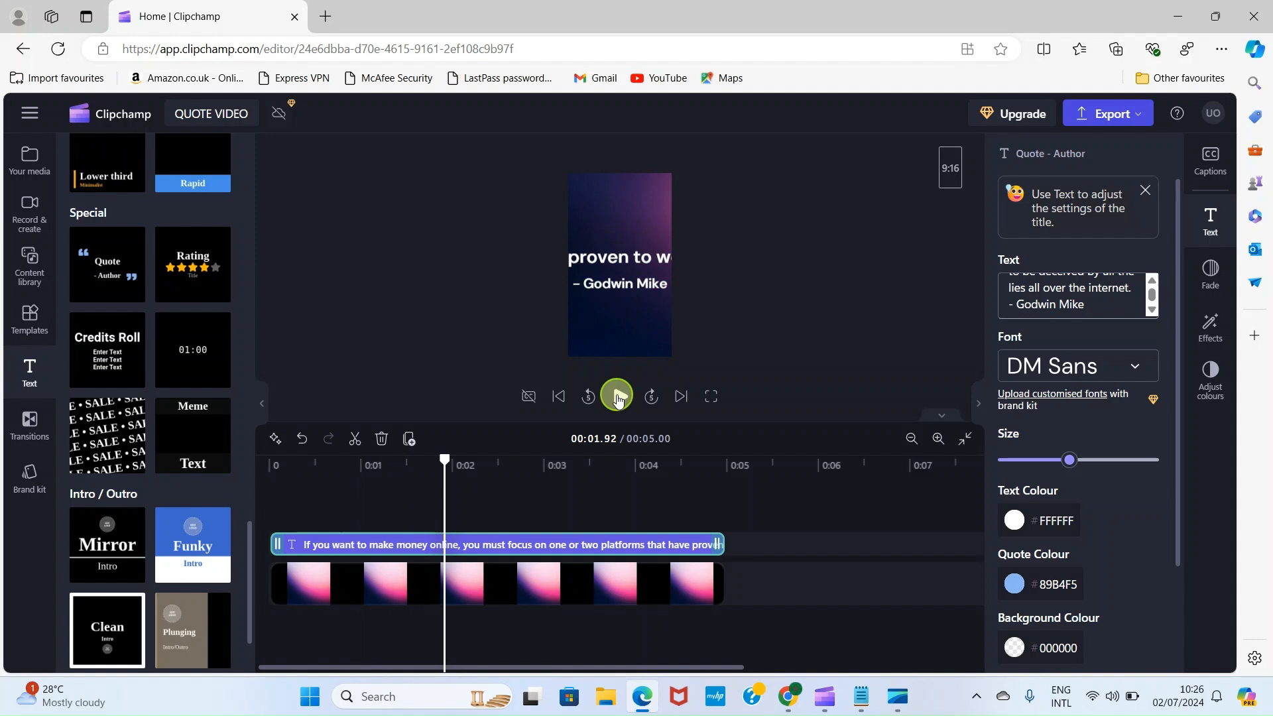
left_click(630, 285)
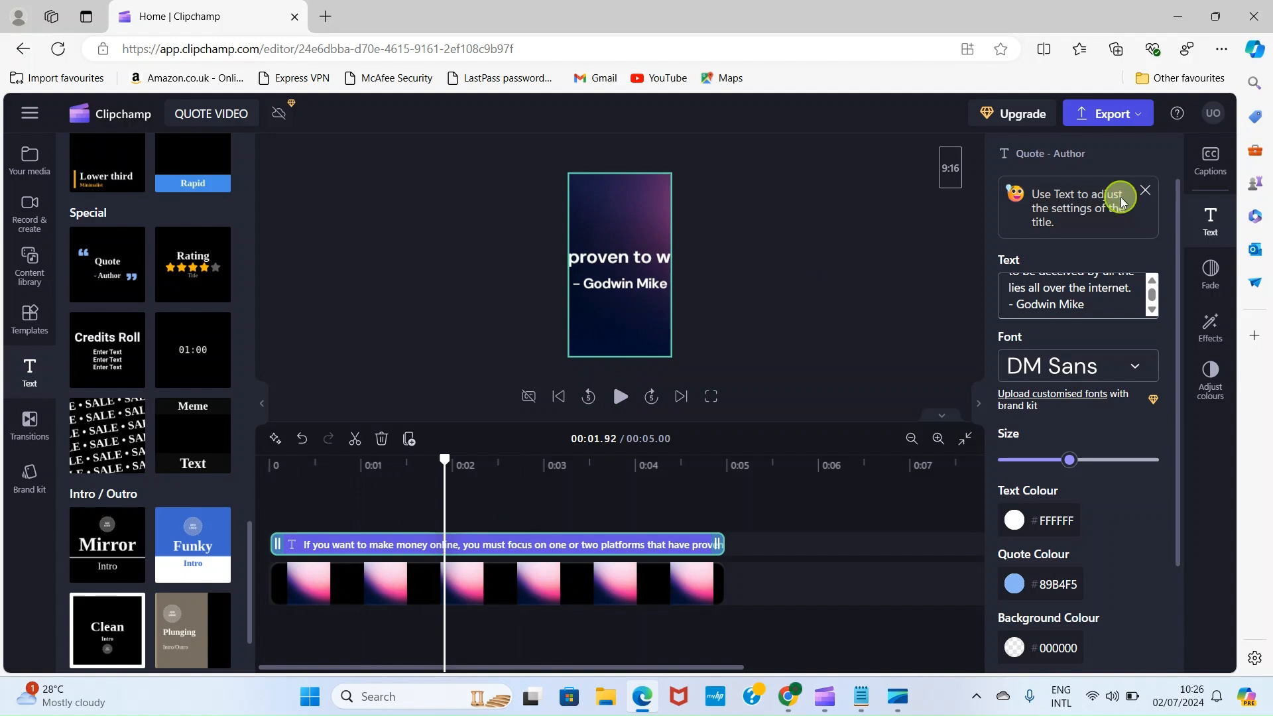
scroll(1093, 306, "up", 3)
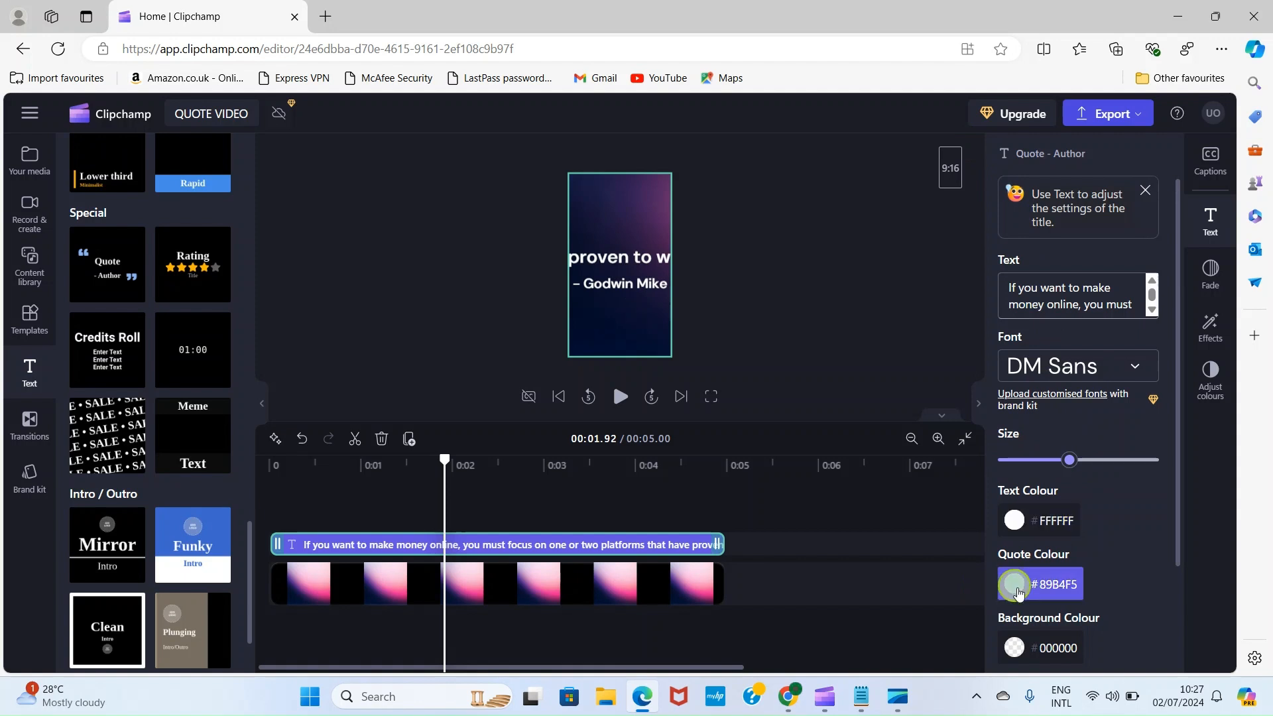
Split the quotation into short lines, with breaks after "If you want", "to make", "money online," and throughout the rest of the text.
scroll(1019, 592, "down", 2)
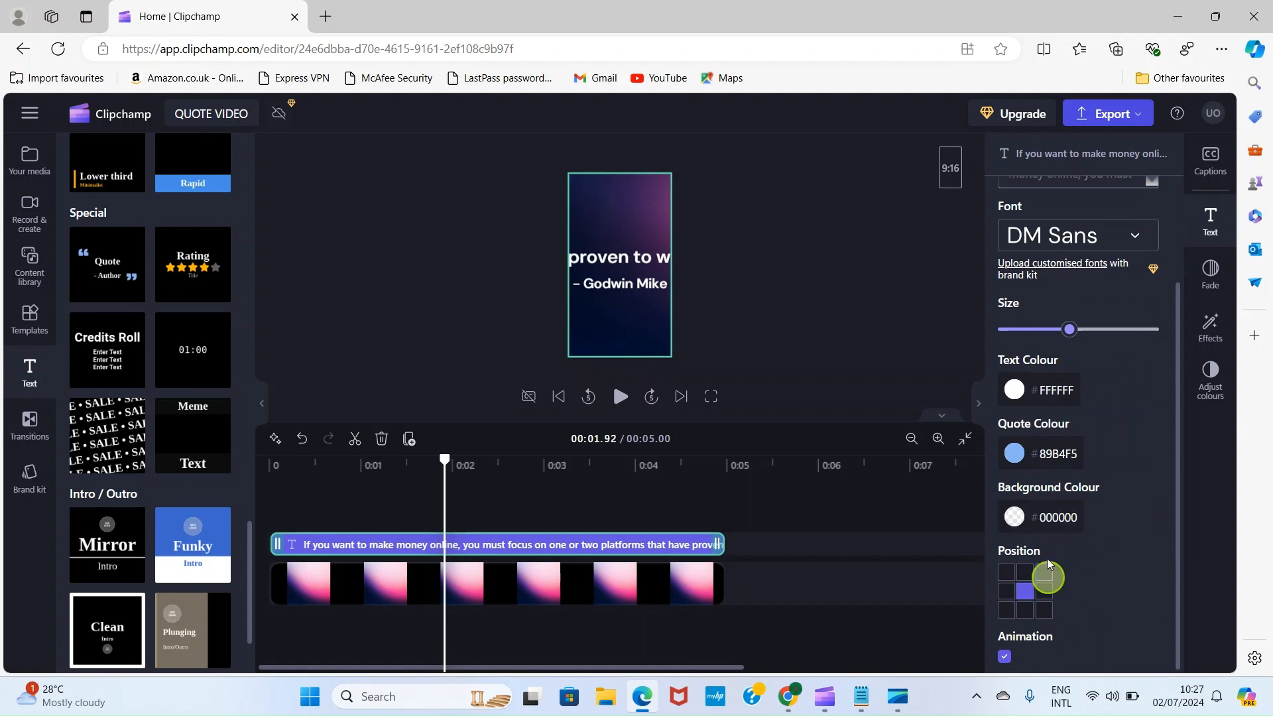
scroll(1048, 558, "up", 2)
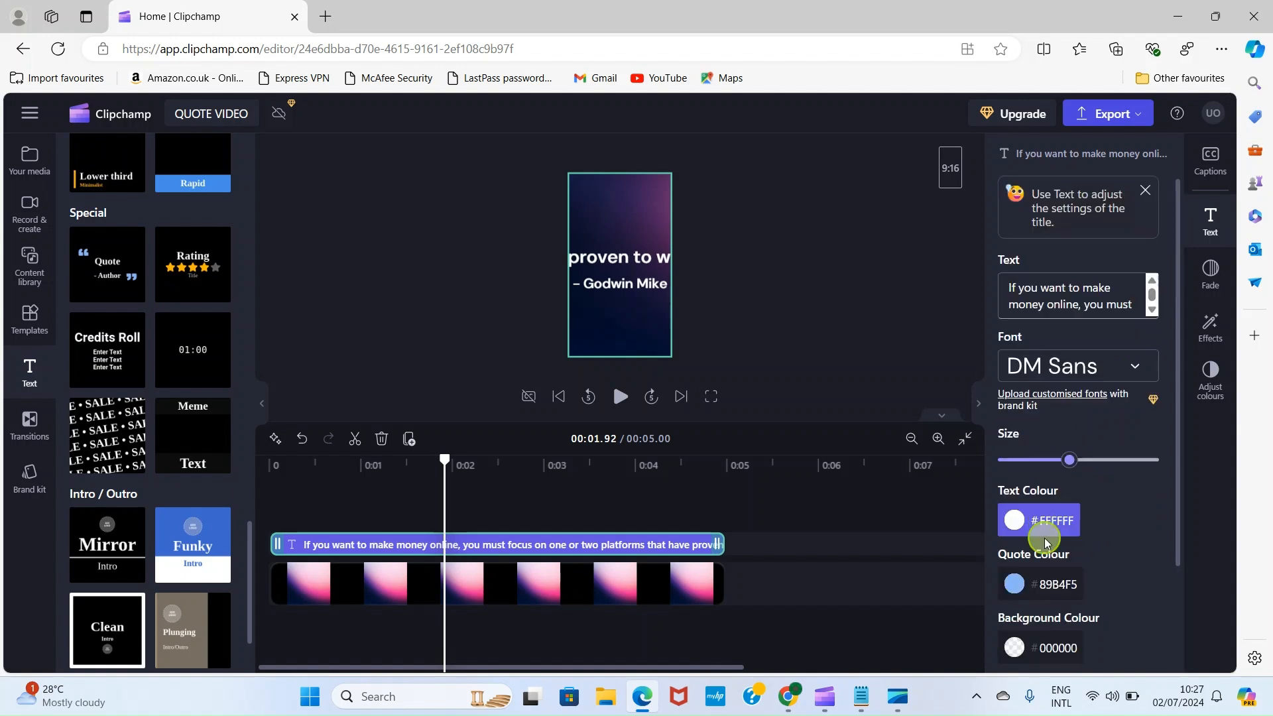
scroll(1123, 540, "down", 2)
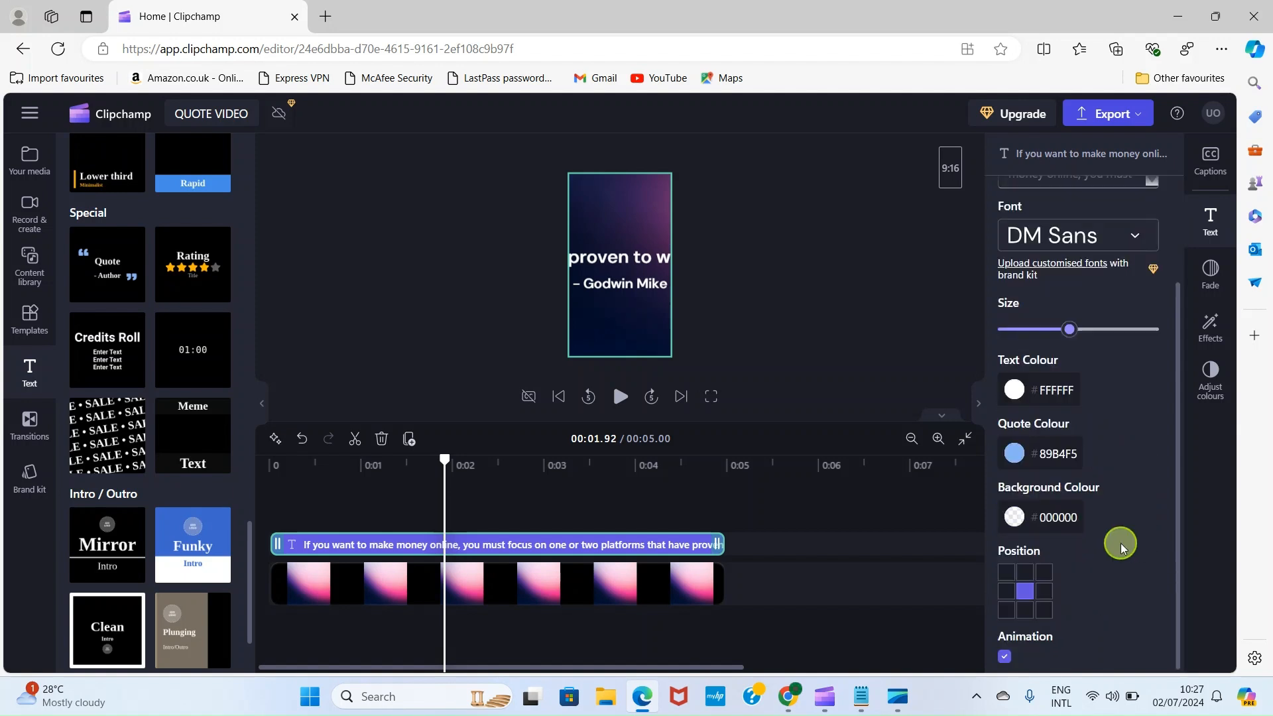
scroll(1121, 549, "up", 2)
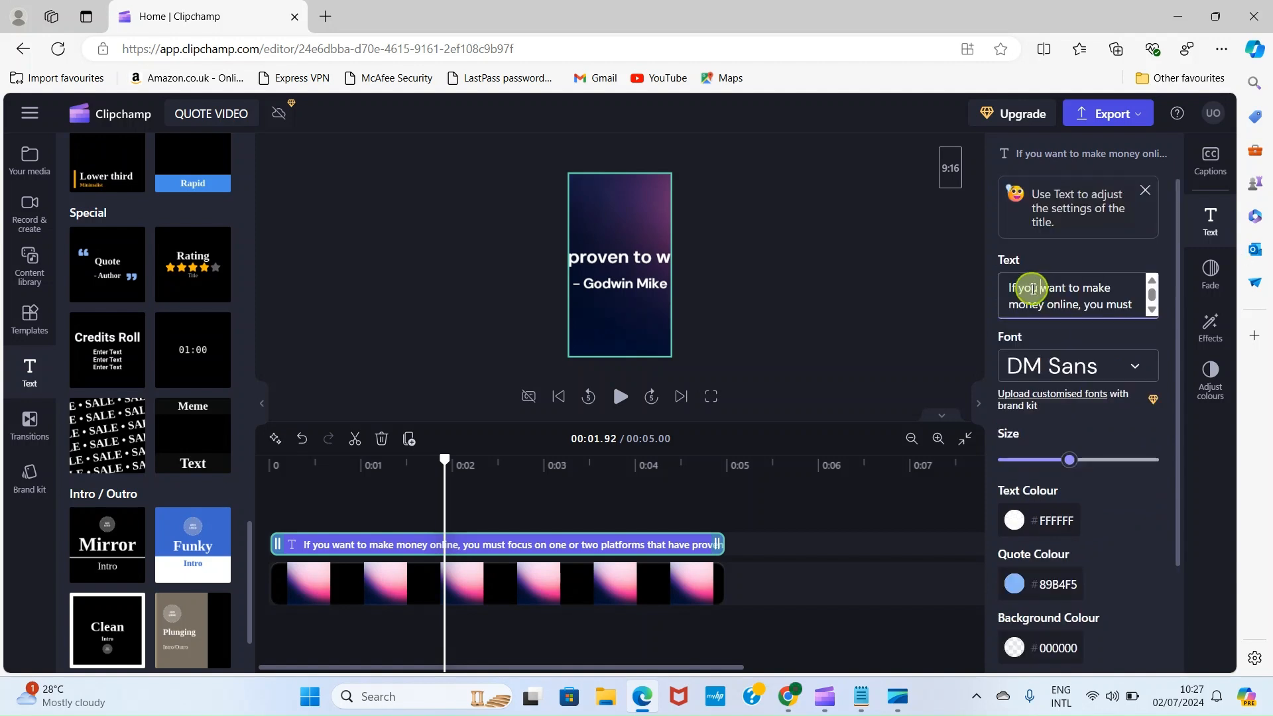
left_click(1047, 292)
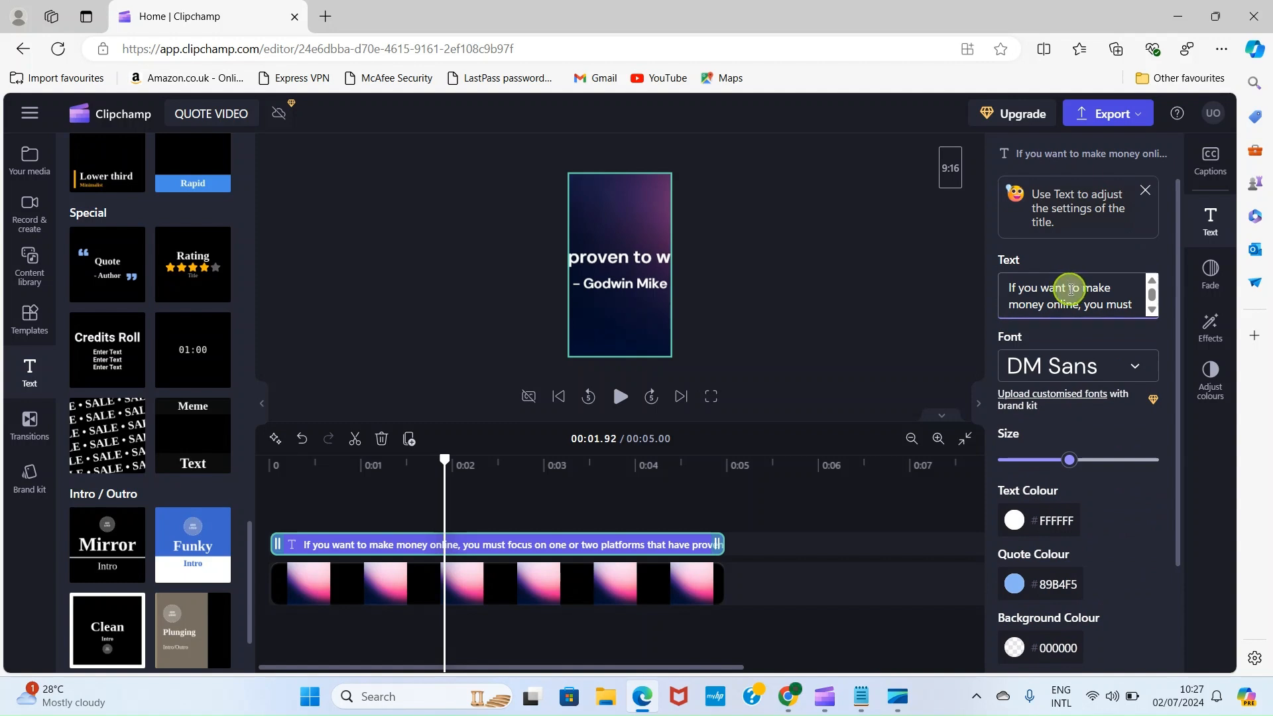
key("Return")
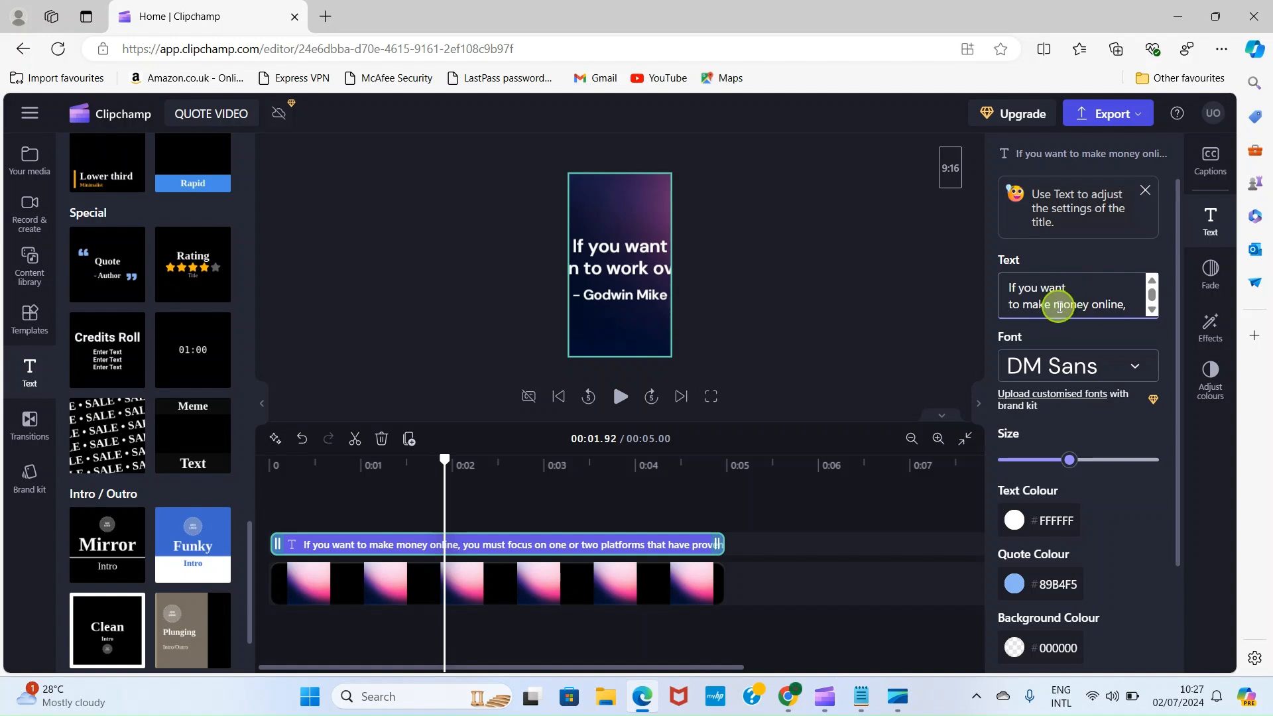
left_click(1054, 307)
key("Return")
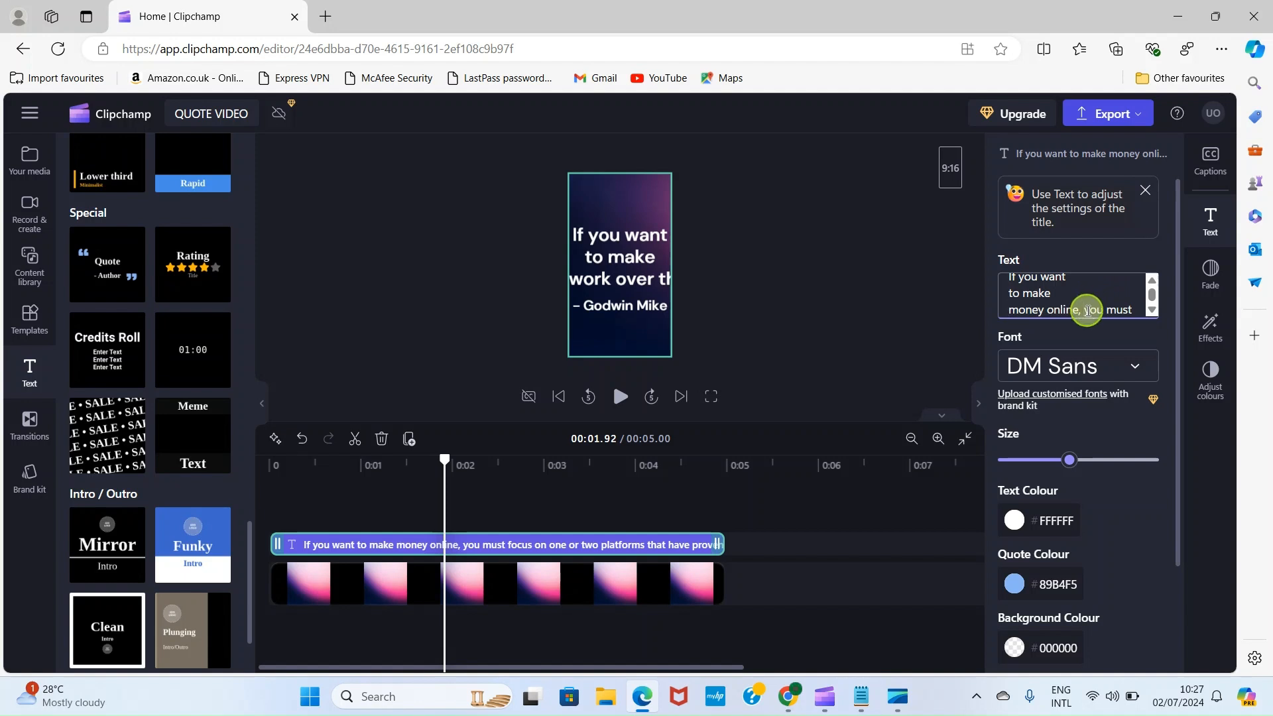
left_click(1087, 311)
key("Return")
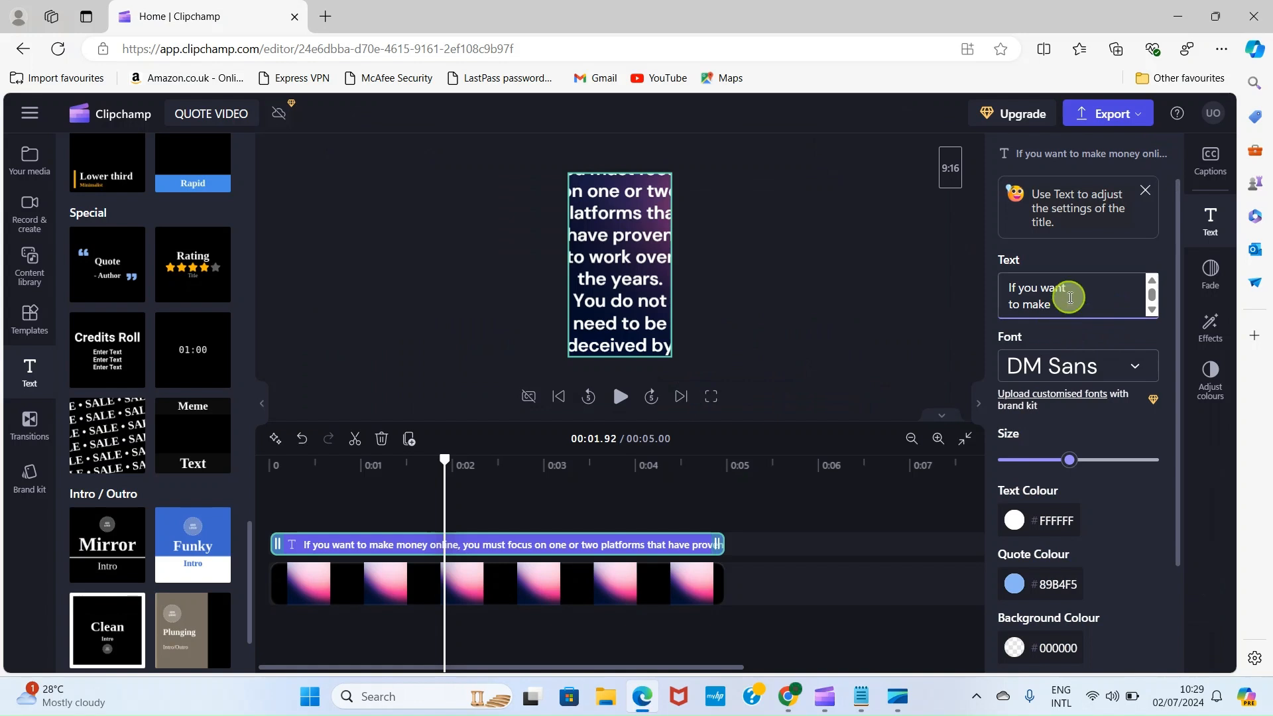
Review the split lines down to the author line, and reduce the title's size until the whole quotation fits inside the portrait frame.
left_click(1067, 299)
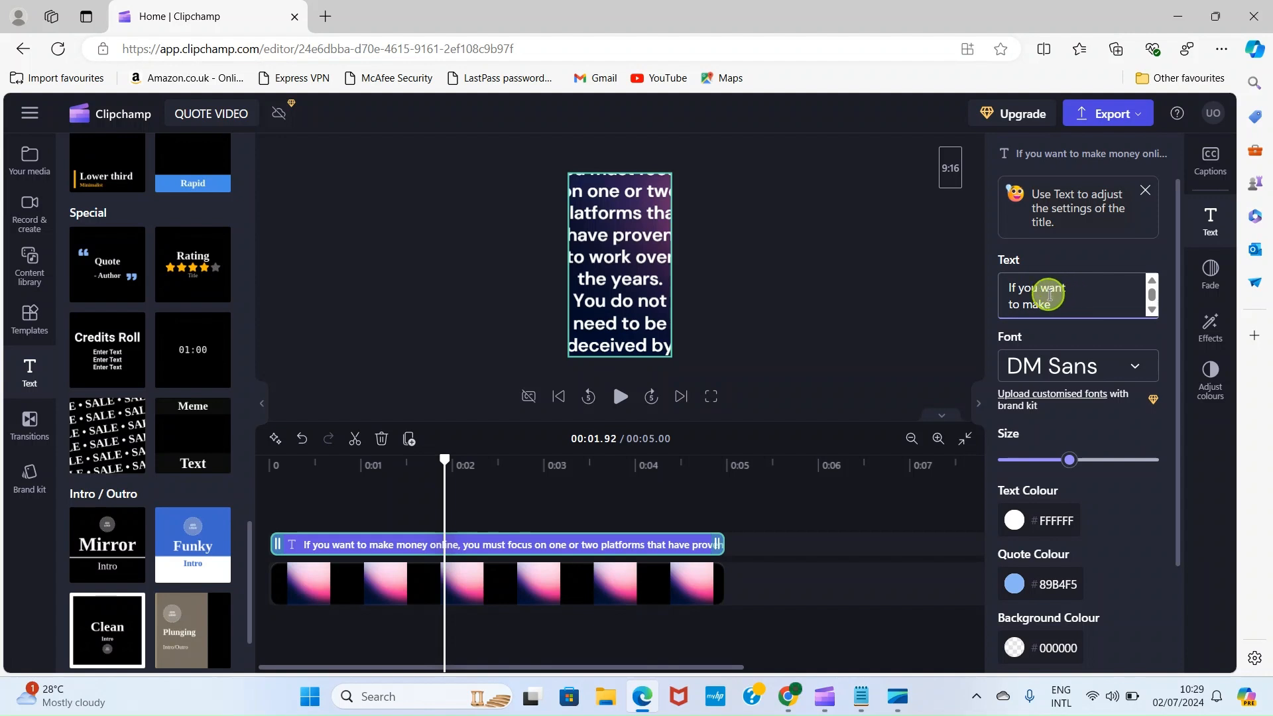
scroll(1057, 302, "down", 4)
scroll(1057, 302, "up", 2)
scroll(1057, 302, "down", 3)
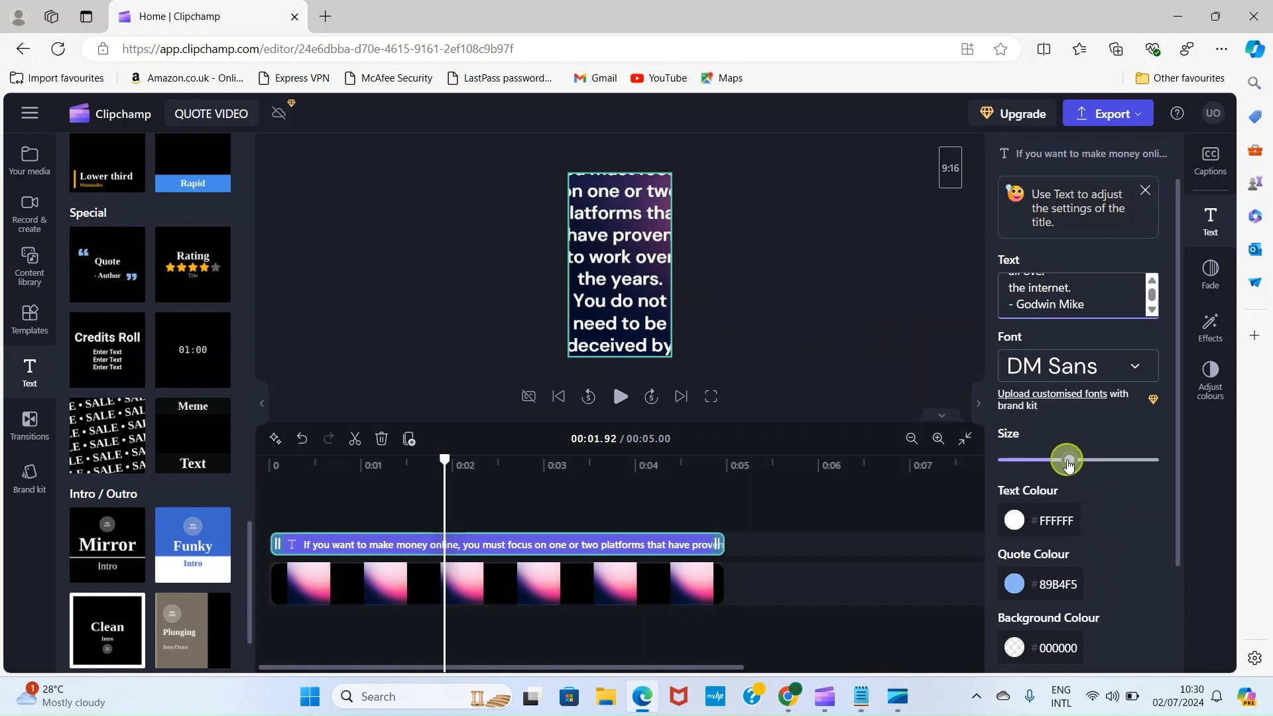
left_click_drag(1068, 462, 1027, 469)
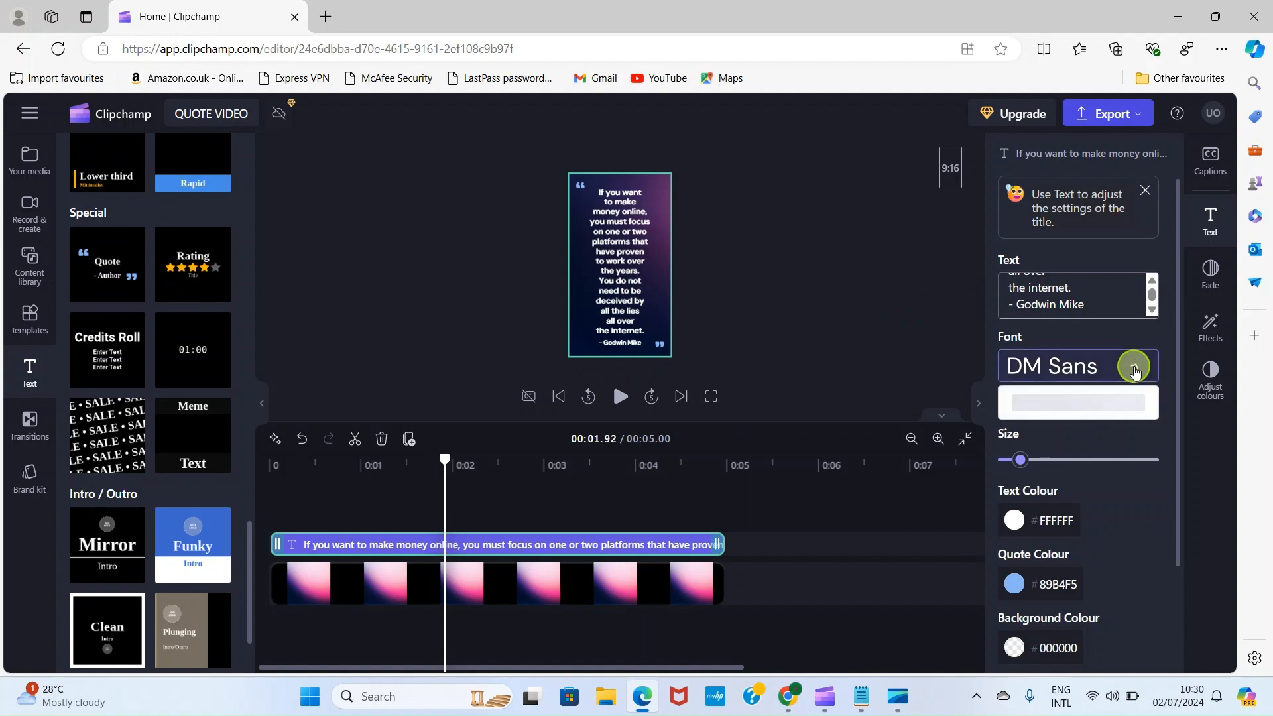
Try the Anton and Comic Sans fonts on the quote title, and settle on Krona One.
left_click(1135, 370)
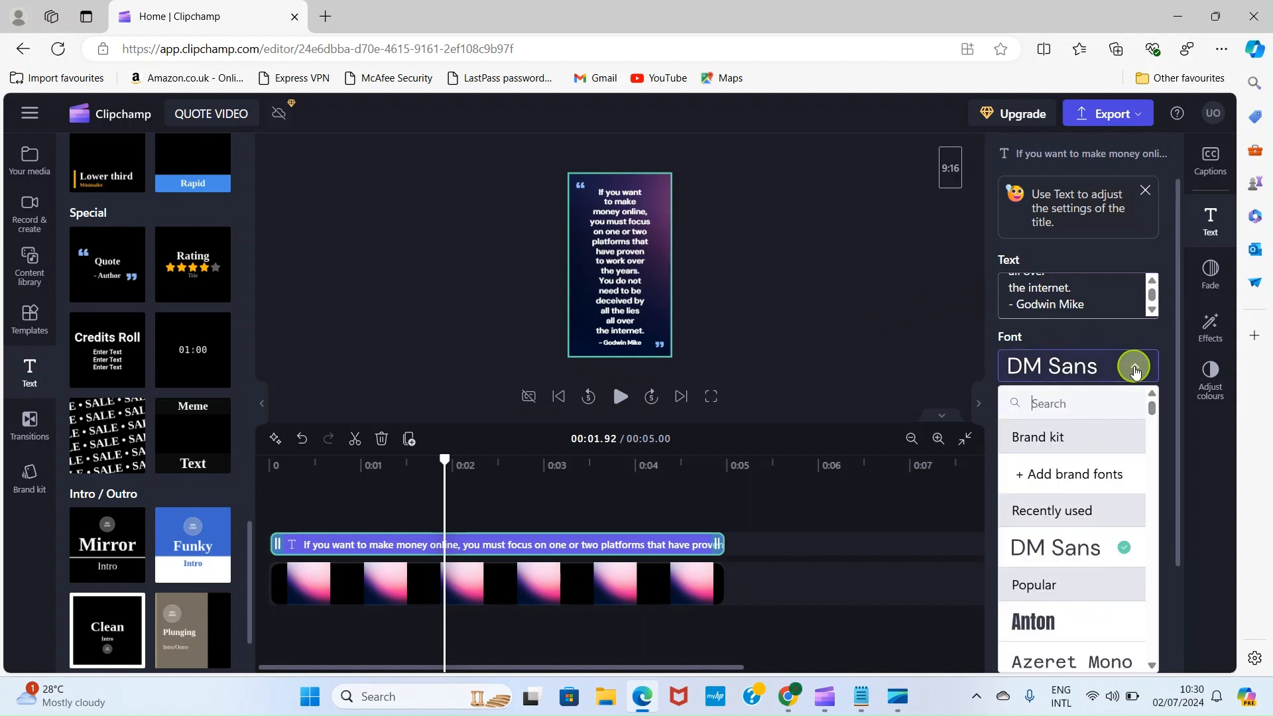
left_click(1040, 622)
left_click(1135, 366)
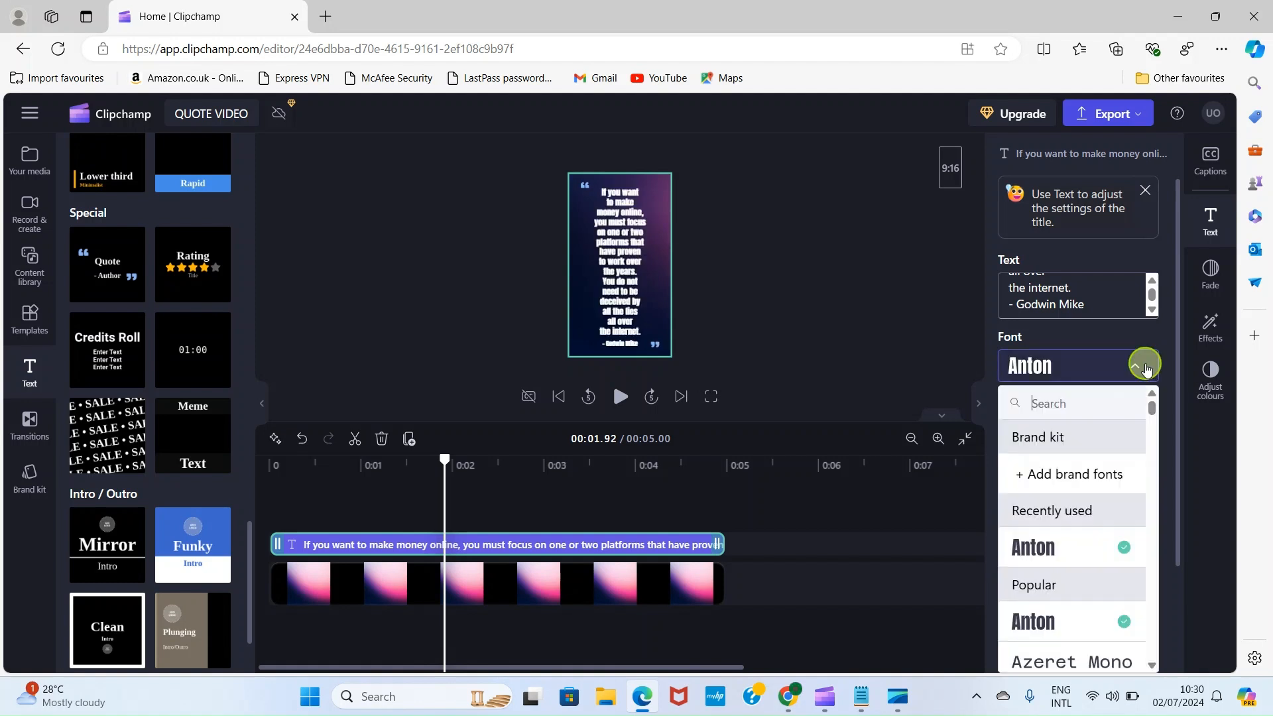
scroll(1061, 610, "down", 2)
scroll(1068, 638, "down", 1)
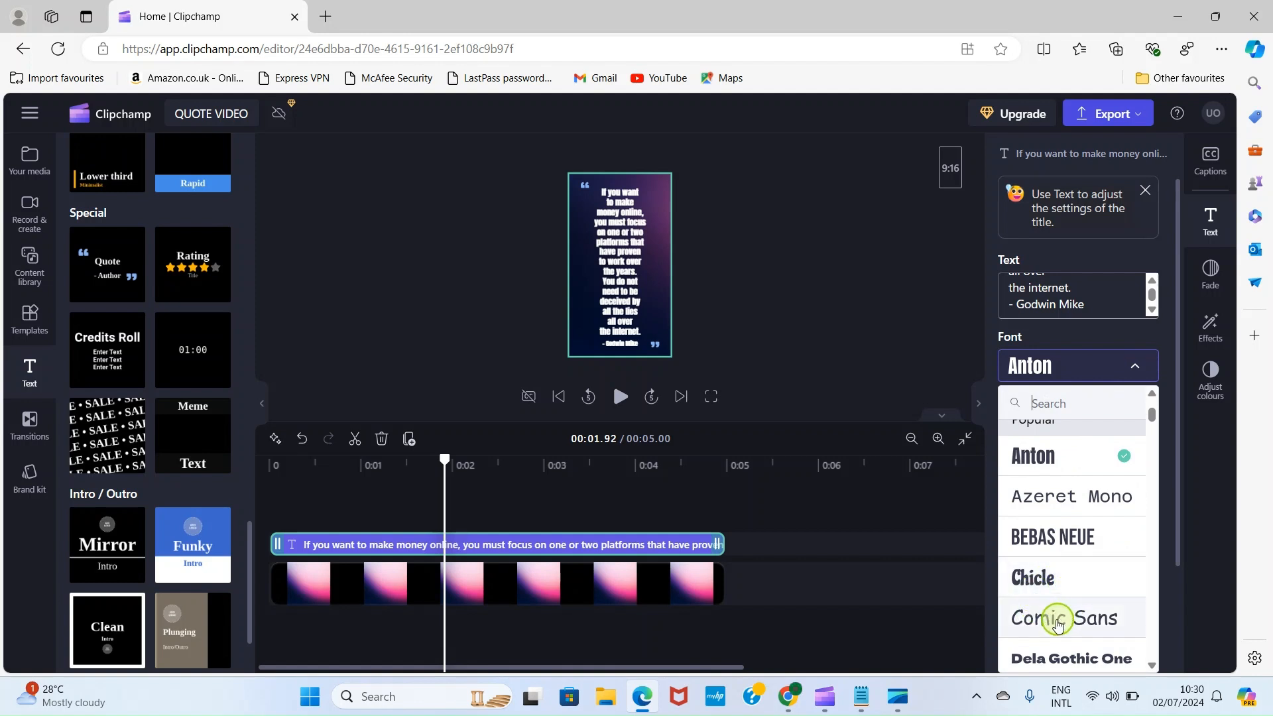
left_click(1051, 615)
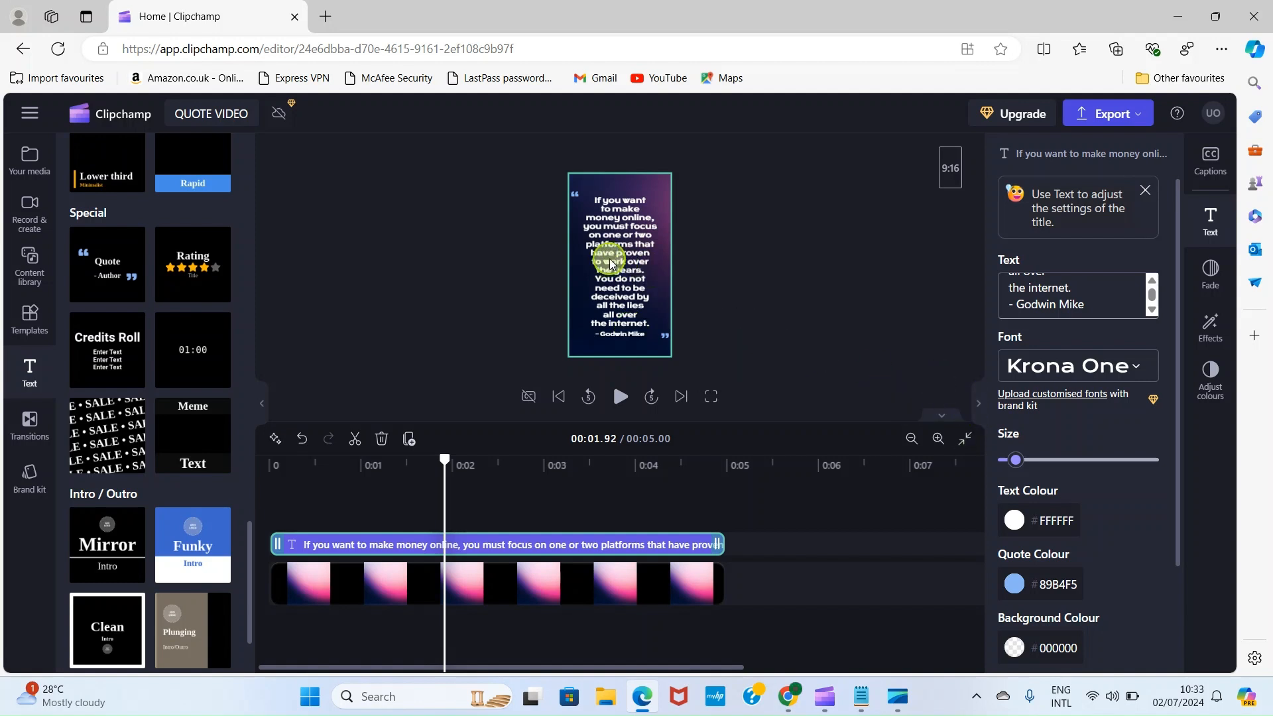
Check the quote at about 4.7 seconds on the timeline, and export the video in 1080p quality.
left_click(982, 406)
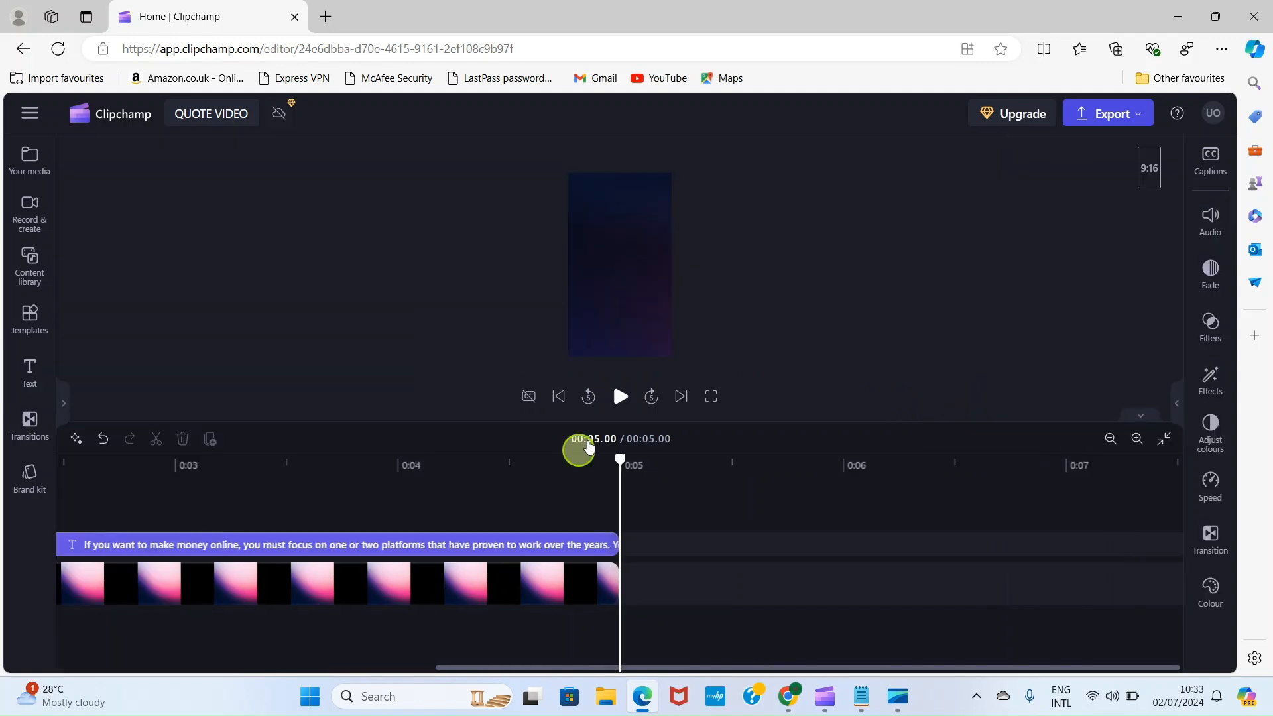
left_click(553, 466)
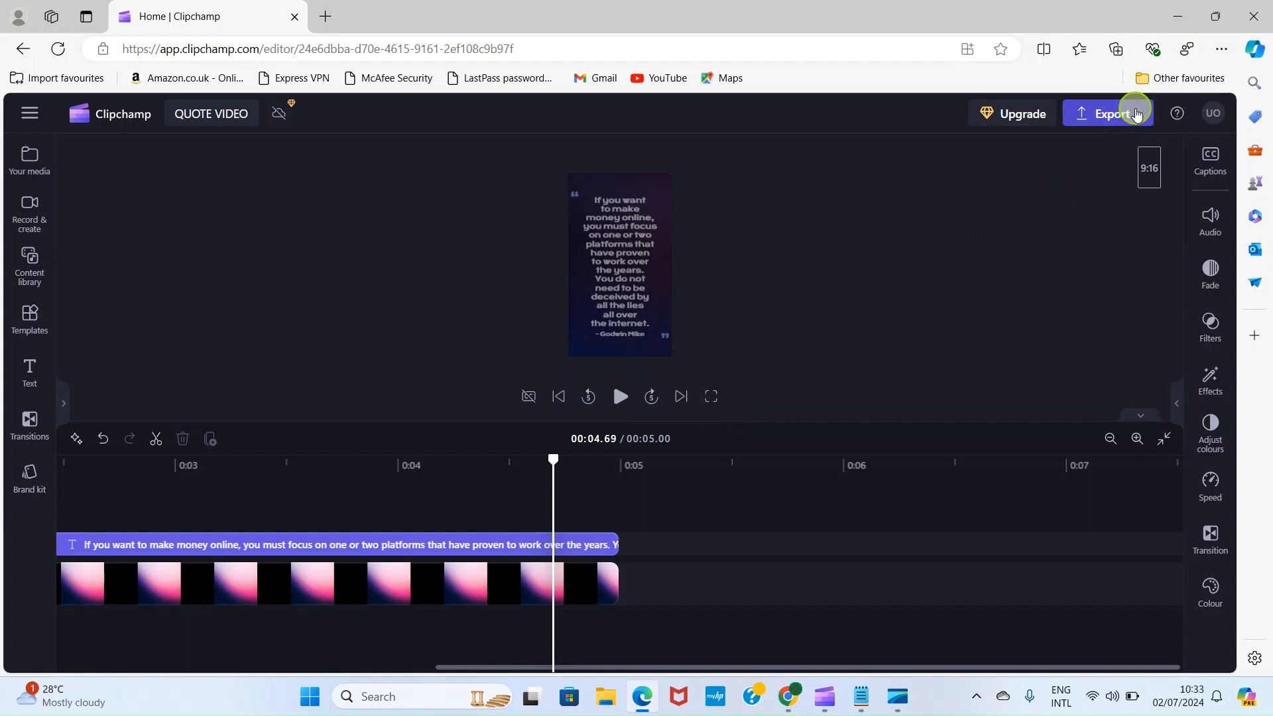
left_click(1137, 114)
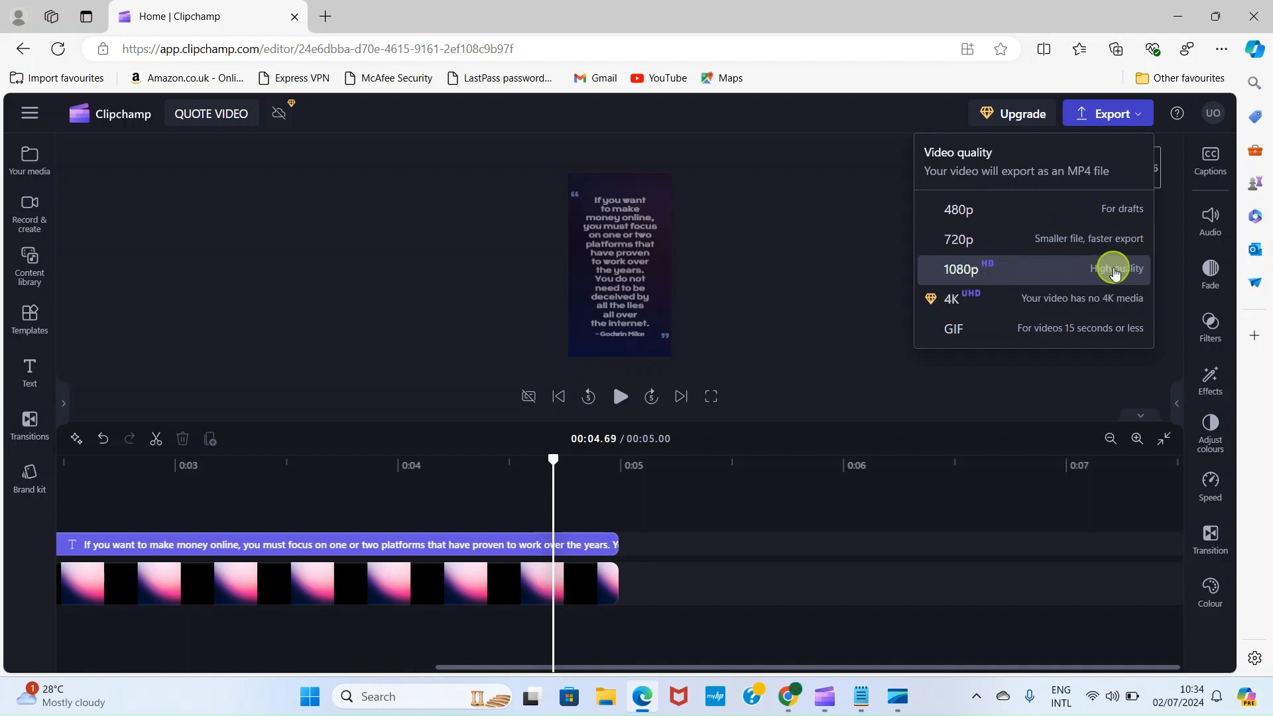
left_click(984, 273)
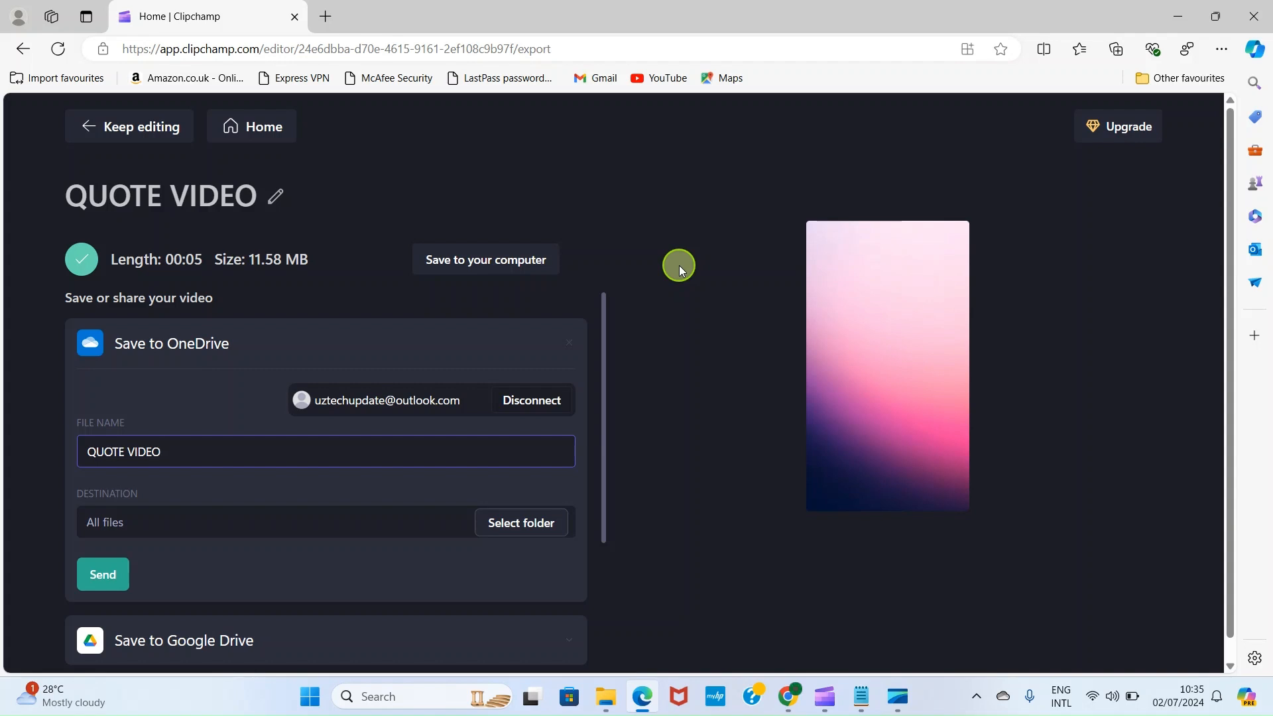
Switch to File Explorer and locate the exported "QUOTE VIDEO - Made with Clipchamp" MP4 file in the Downloads folder.
left_click(609, 707)
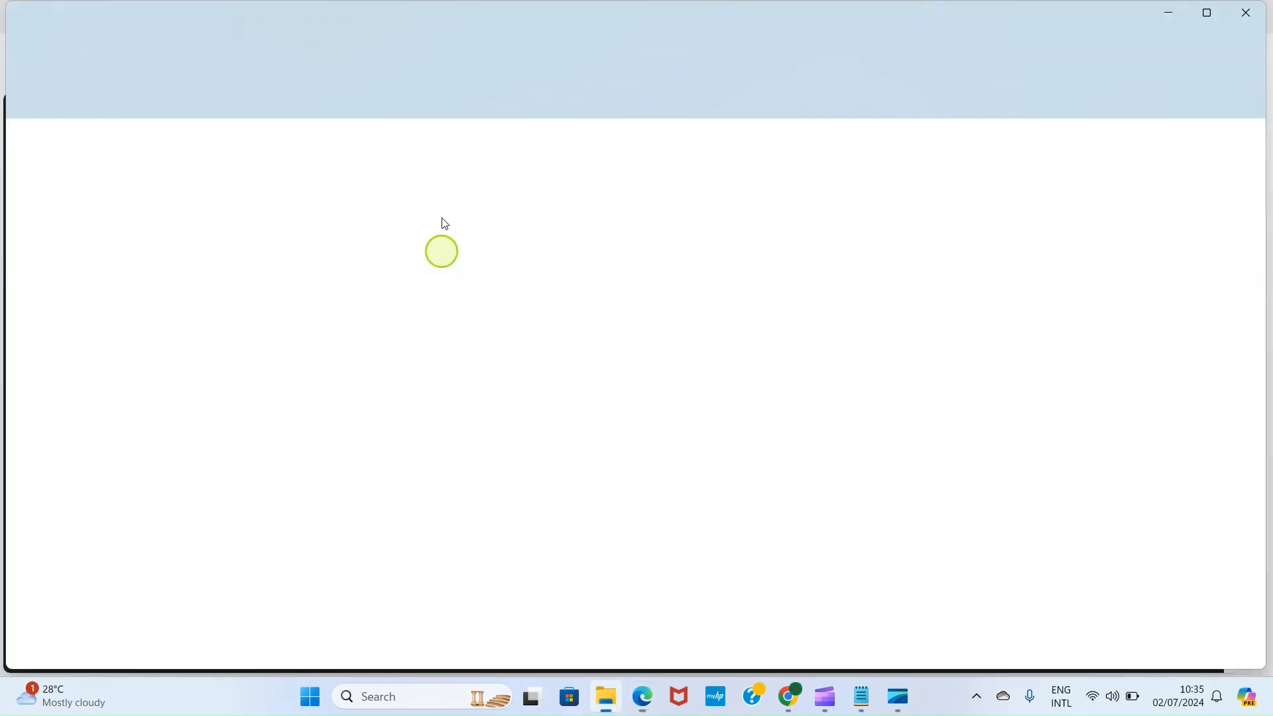
left_click(223, 174)
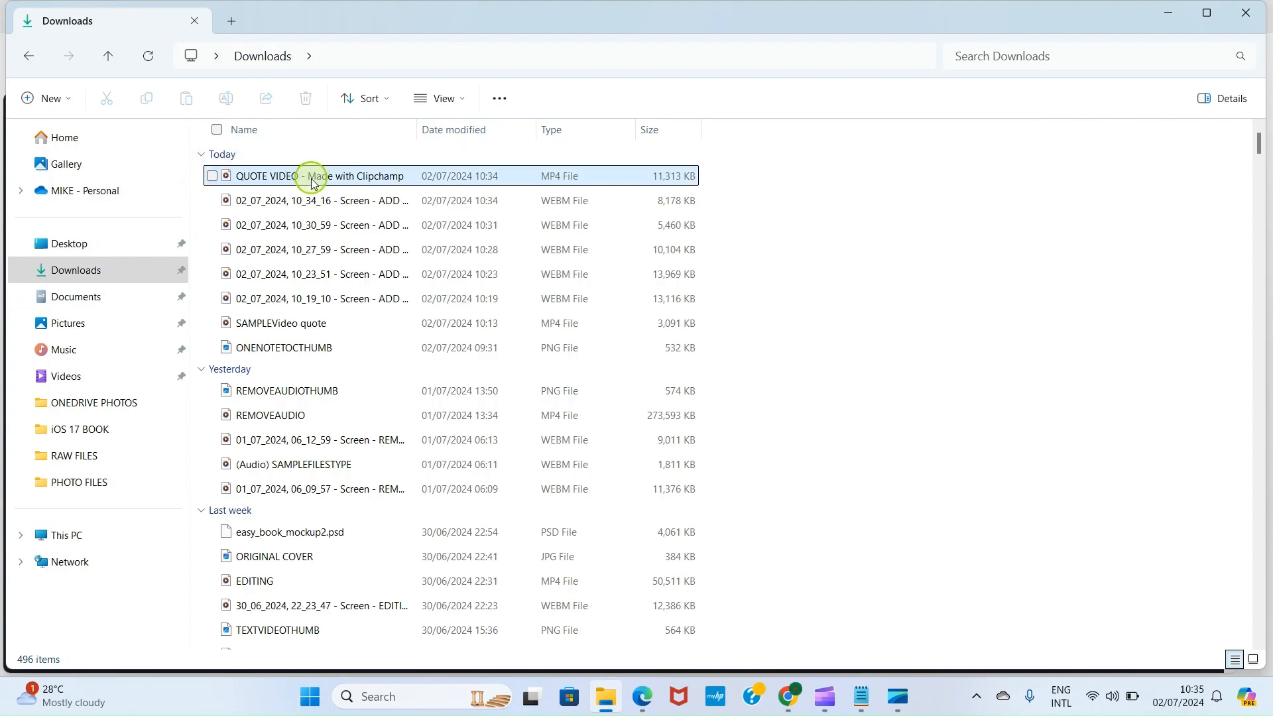